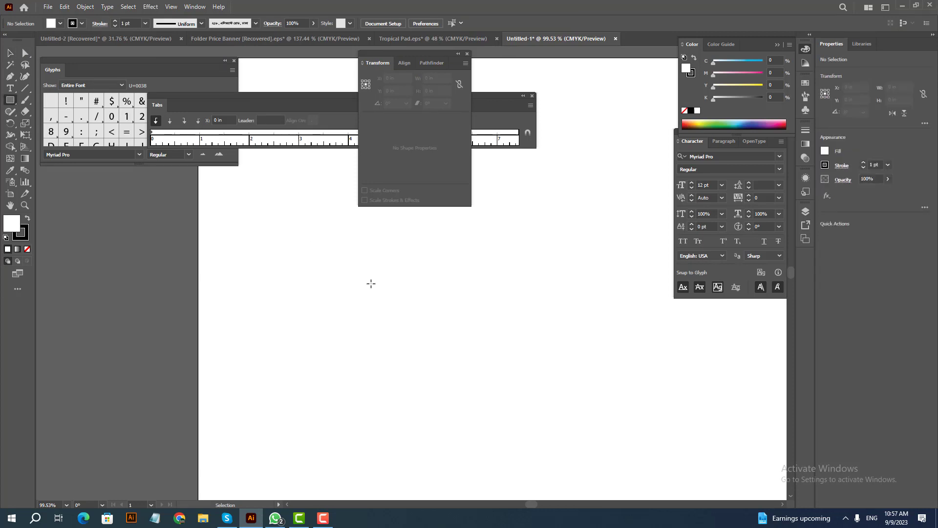
Draw a rectangle 10 in wide and 4.25 in high on the artboard.
key("Tab")
key("m")
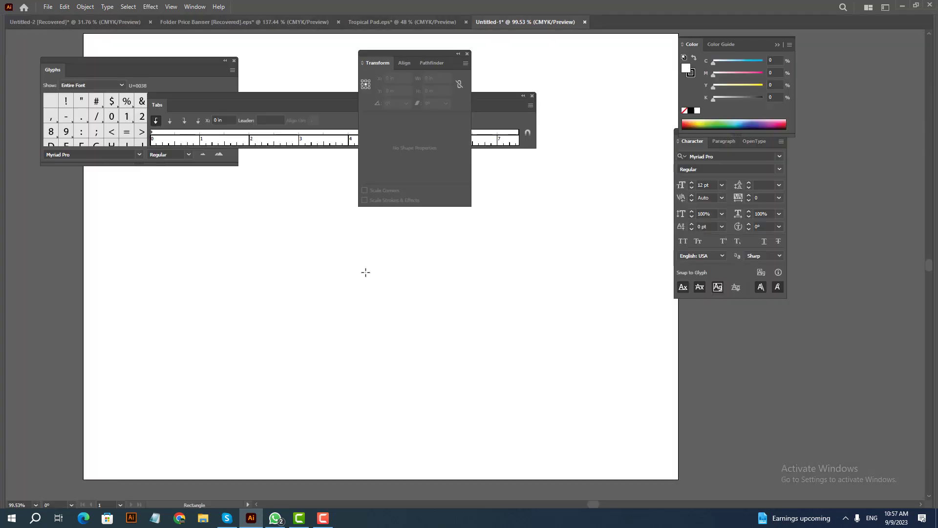
left_click(362, 263)
type("10")
key("Tab")
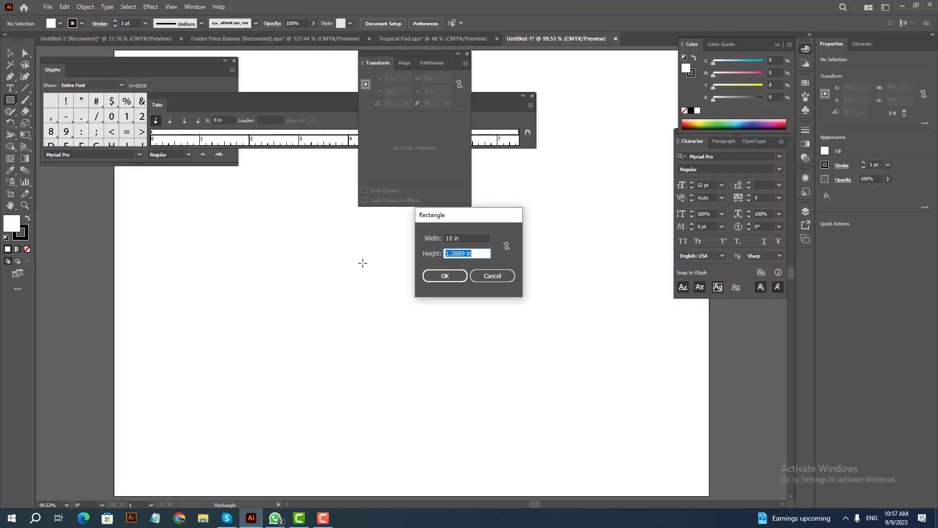
type("4.25")
key("Return")
key("Tab")
Cut the rectangle and paste it back at the centre of the artboard.
key("Delete")
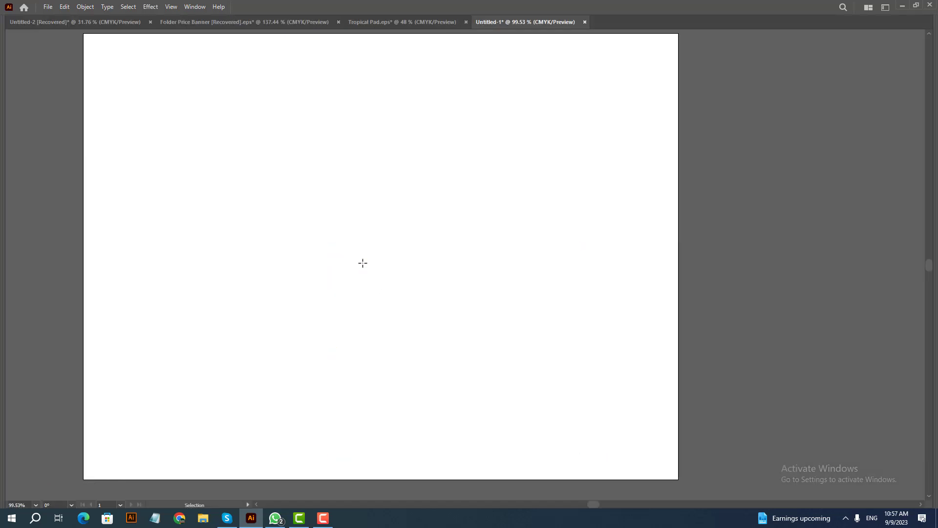
key("ctrl+0")
key("ctrl+1")
key("ctrl+0")
key("ctrl+v")
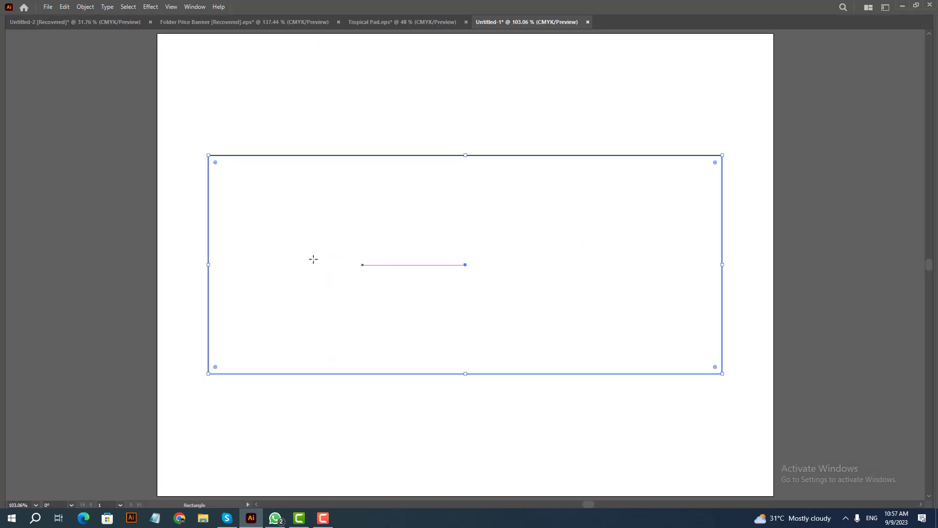
Remove the fill from the centred 10 × 4.25 in rectangle.
key("Tab")
left_click(10, 53)
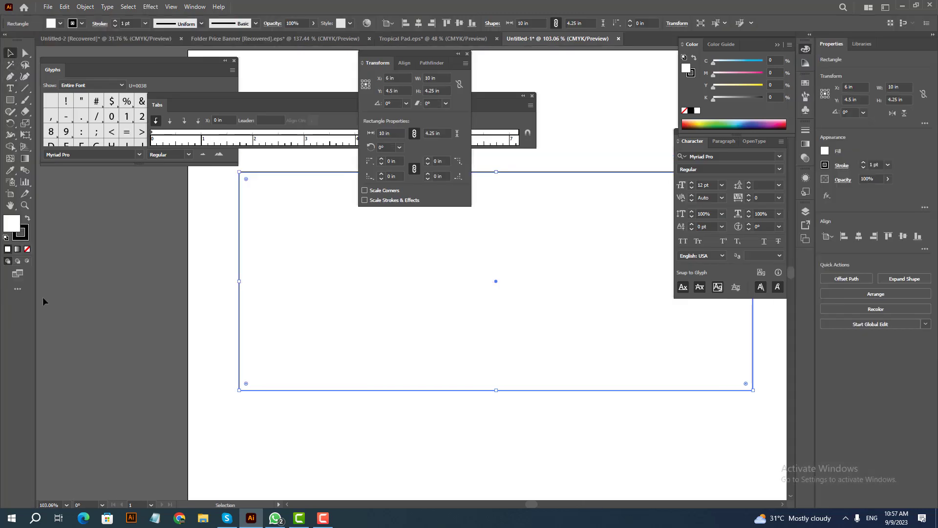
left_click(27, 249)
Offset the rectangle's path inward by -0.5 in with Miter joins.
left_click(65, 7)
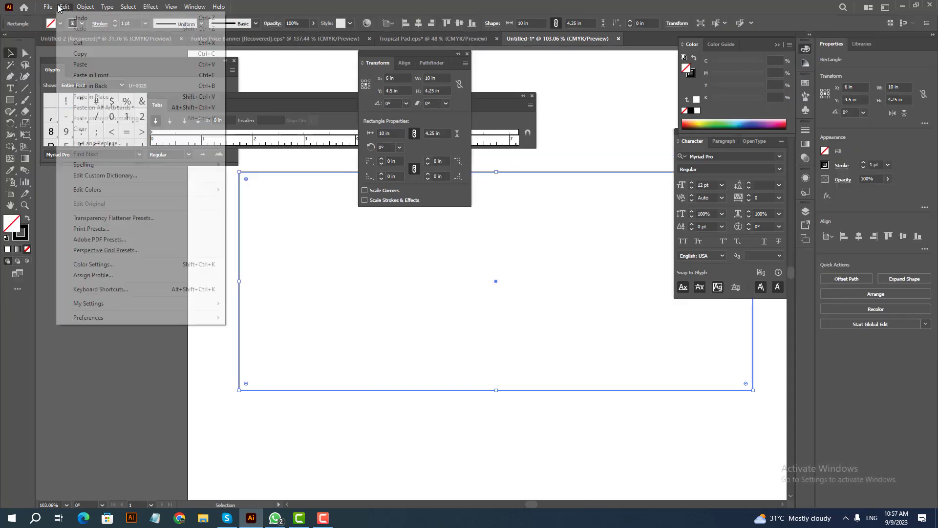
mouse_move(85, 7)
mouse_move(107, 250)
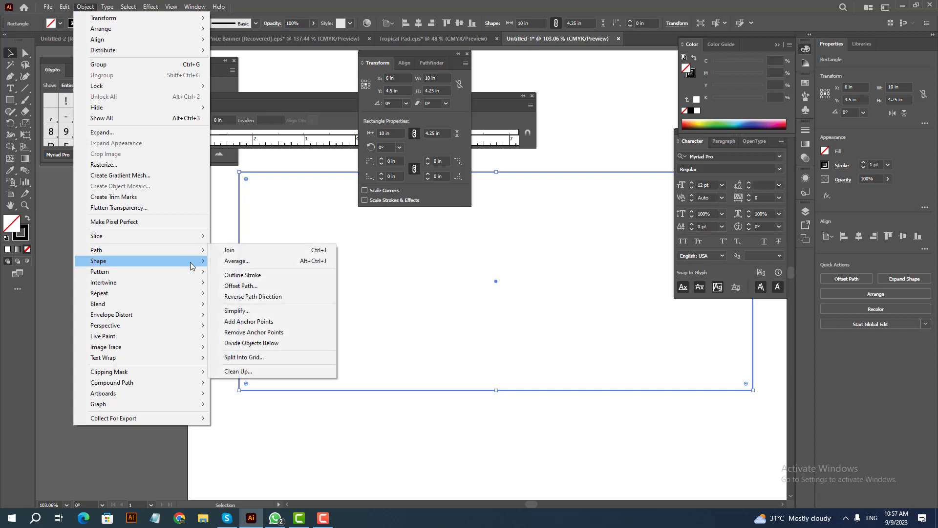
left_click(234, 284)
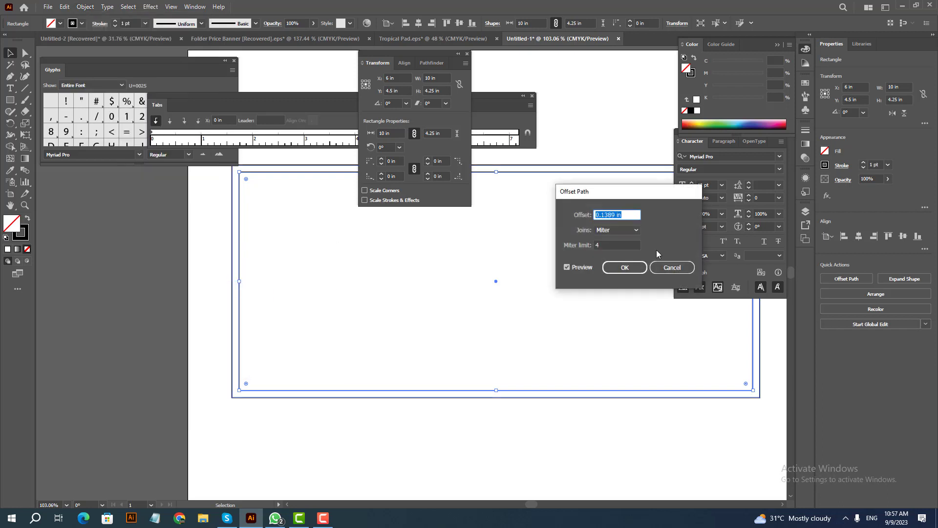
type("-0.5")
key("Tab")
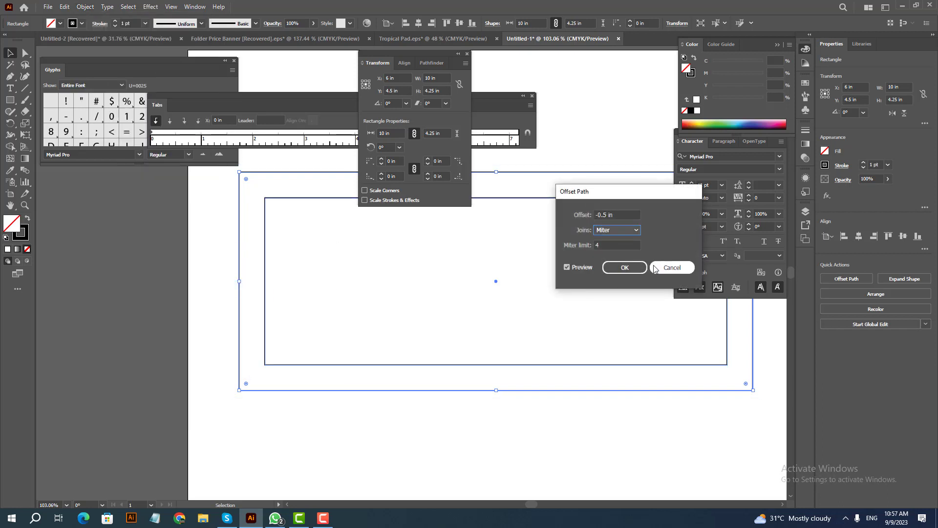
key("Return")
key("Tab")
left_click(604, 400)
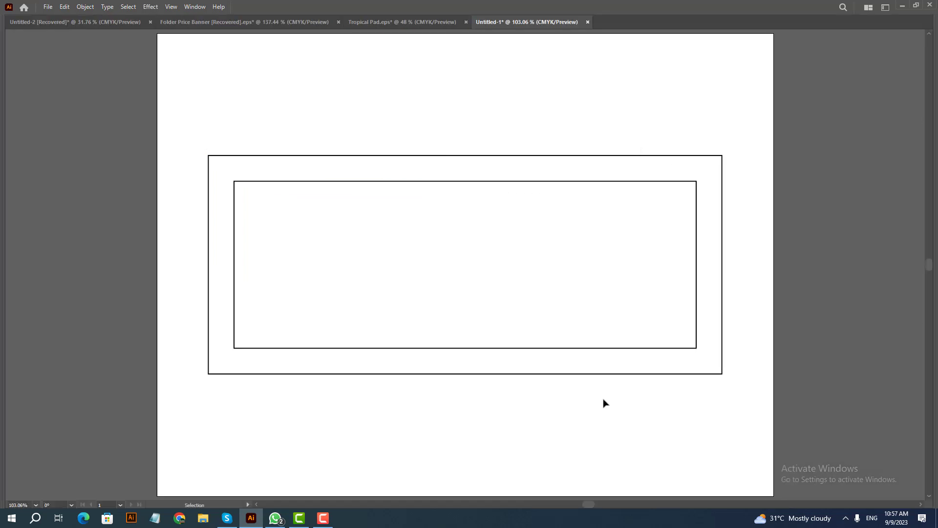
Make a copy of the outer rectangle moved 1.25 in horizontally and 0 in vertically.
key("ctrl+minus")
key("ctrl+minus")
key("ctrl+minus")
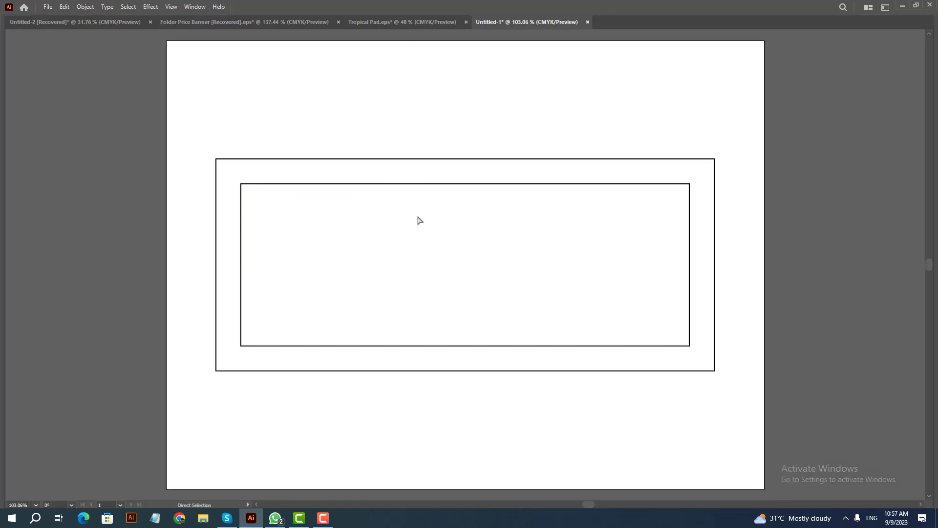
left_click_drag(416, 250, 383, 267)
left_click_drag(482, 316, 462, 343)
key("Return")
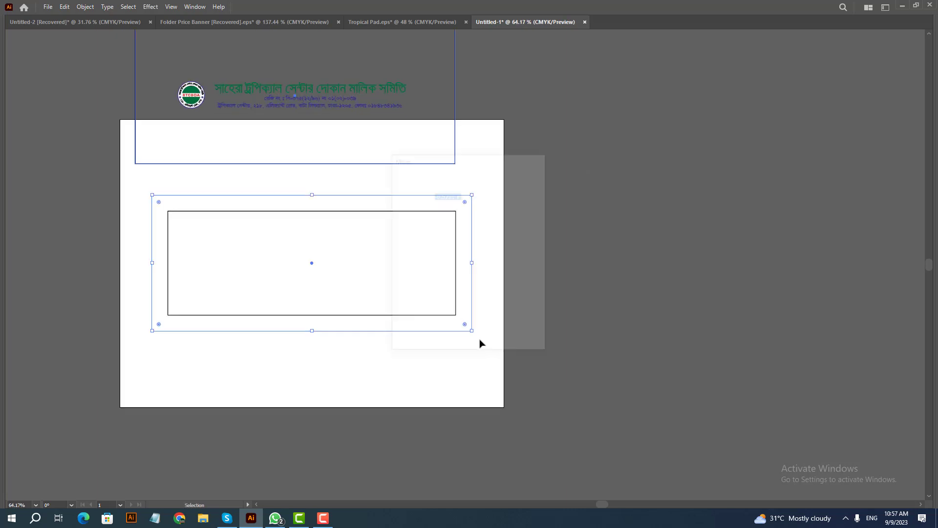
type("1.")
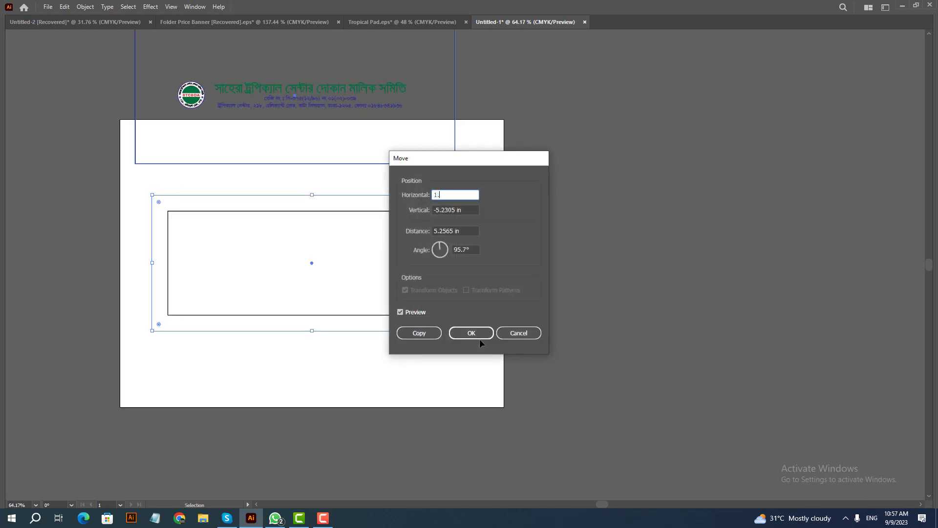
type("25")
key("Tab")
type("0")
key("Tab")
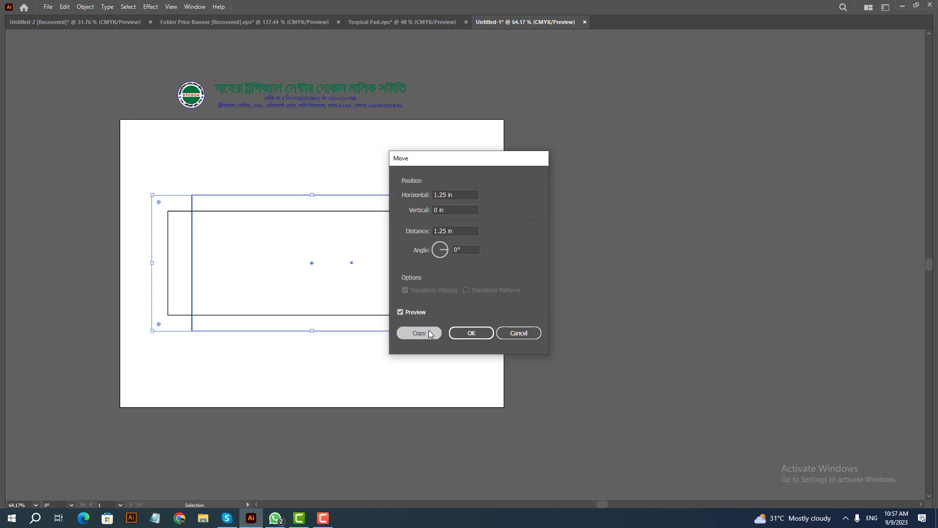
left_click(419, 334)
Set the copied rectangle's width to 1.25 in, anchored at its right edge, to form the right flap.
key("Tab")
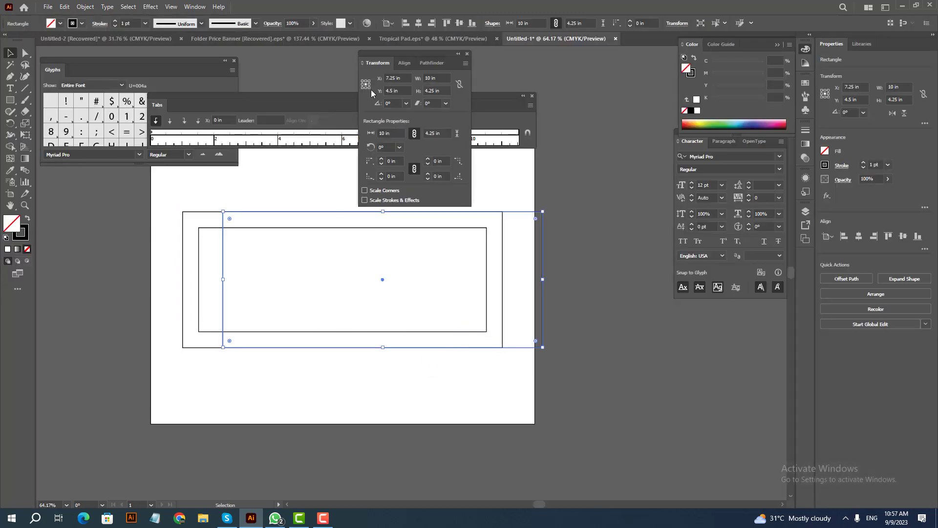
left_click(446, 77)
type("1.")
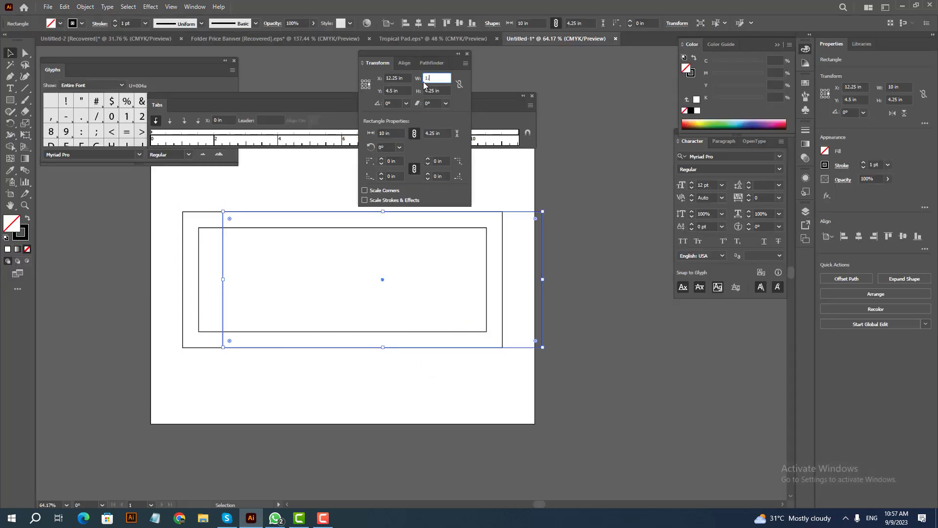
type("25")
key("Return")
key("Tab")
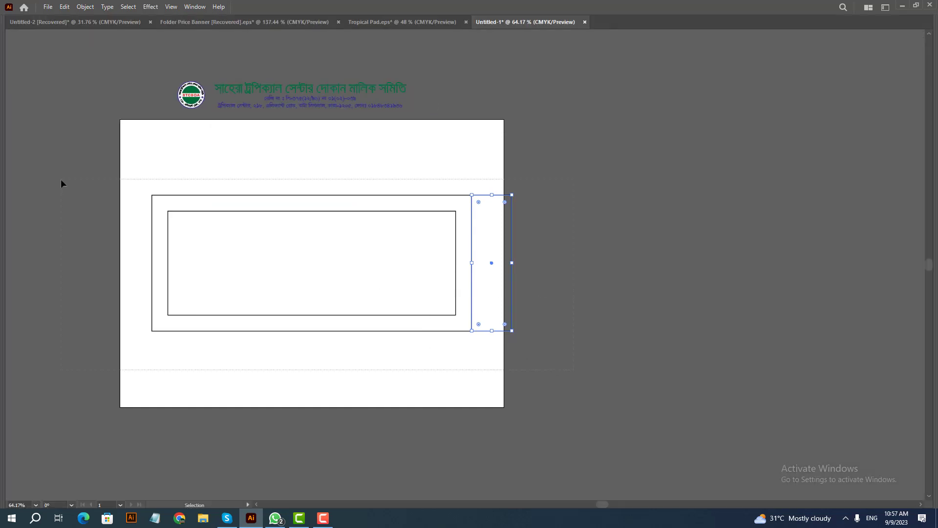
Centre all the rectangles on the artboard, then shift them about 0.33 in to the right.
key("ctrl+a")
key("a")
key("ctrl+0")
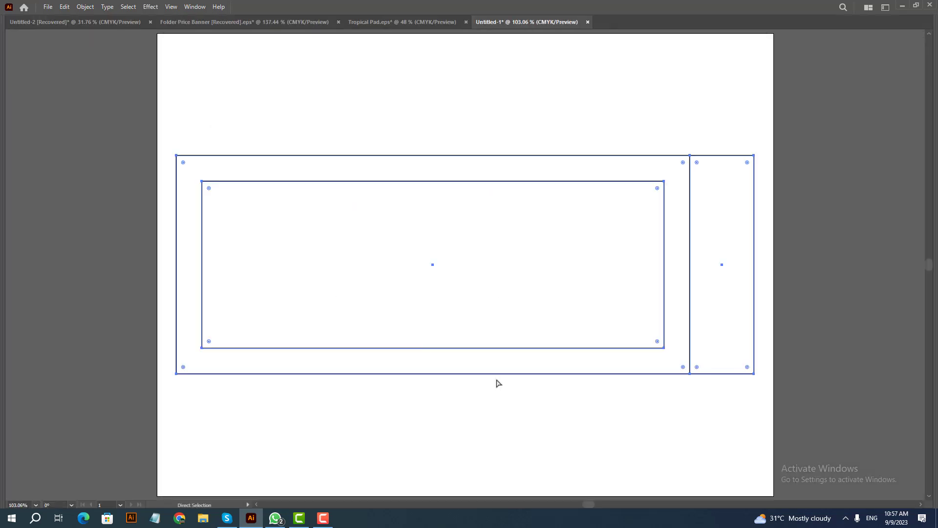
left_click_drag(690, 320, 709, 321)
left_click(665, 419)
Try to move the outer rectangle 0.6 in to the left.
left_click(243, 369)
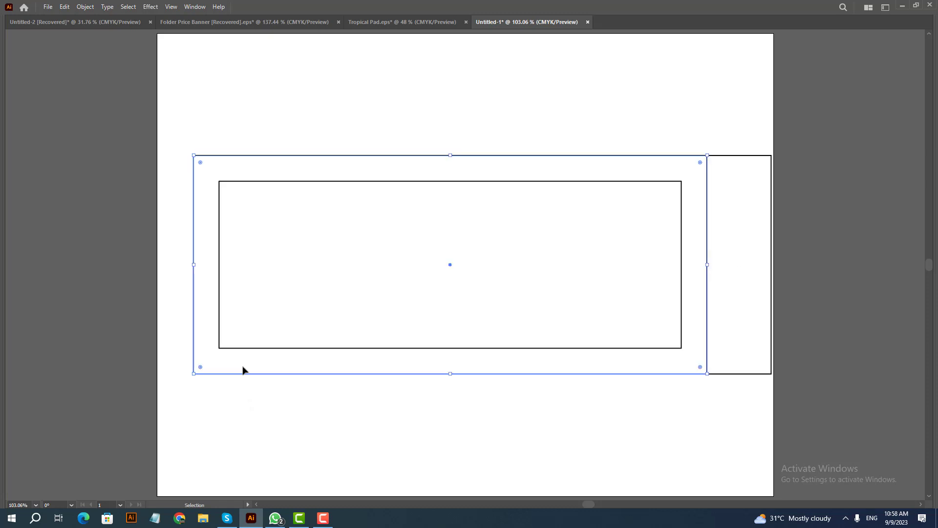
key("Return")
type("-")
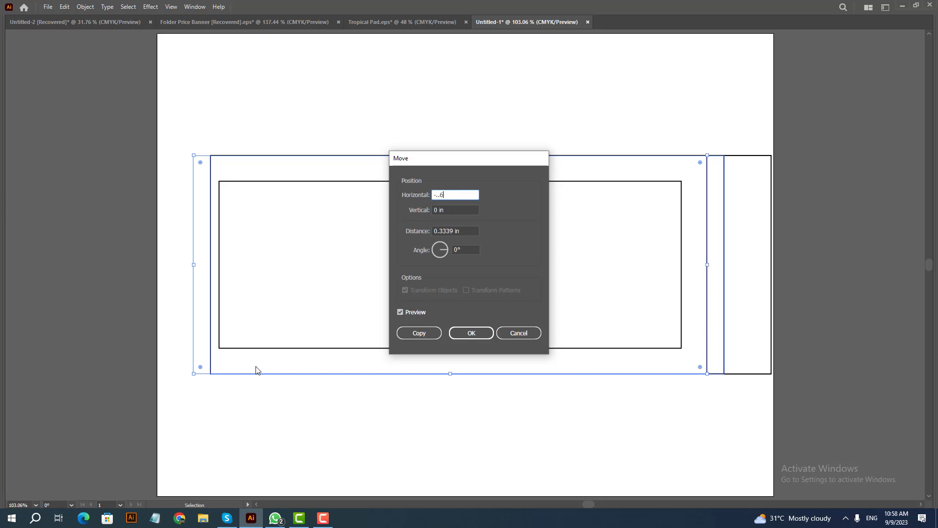
type(".6")
key("Return")
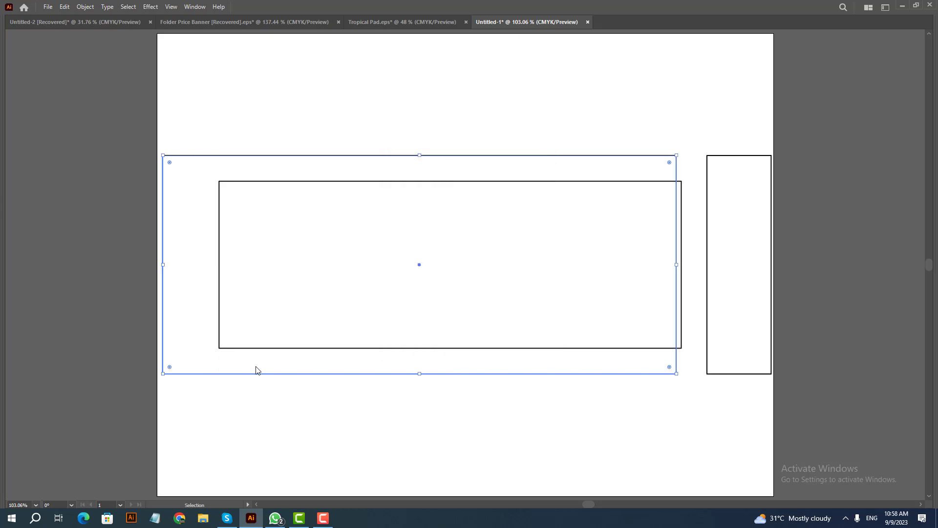
Make a copy of the outer rectangle moved -0.6 in horizontally.
key("Tab")
key("Return")
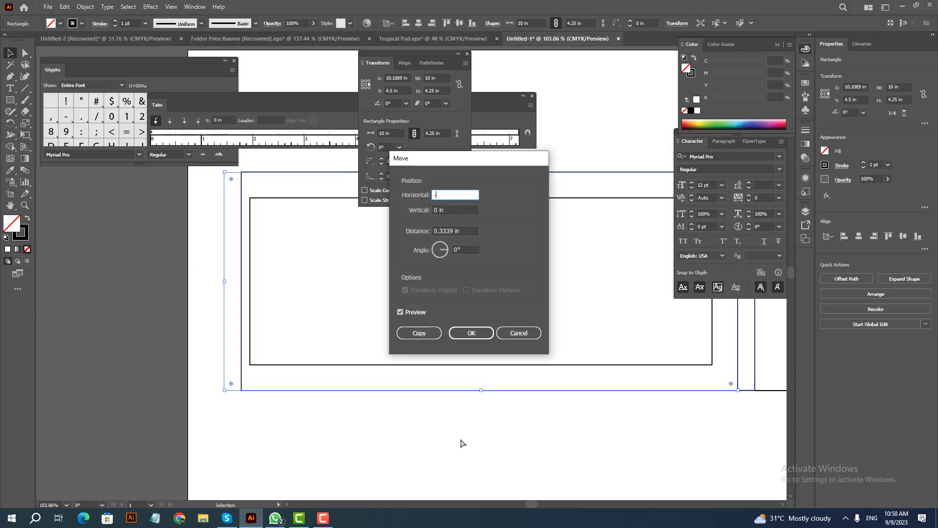
type("-.6")
left_click(418, 332)
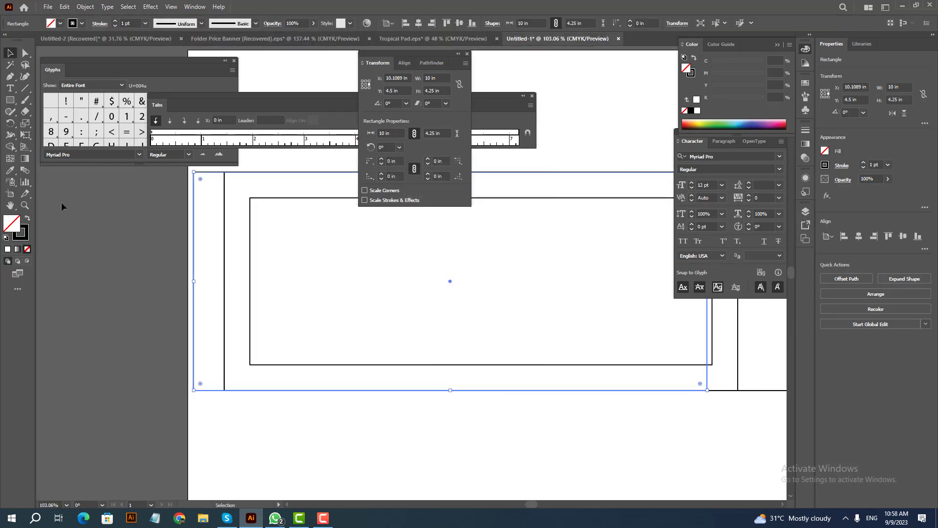
Set the new copy's width to 0.6 in, anchored at its left edge, to form the left flap.
left_click(363, 85)
left_click(437, 77)
type(".6")
key("Return")
key("Tab")
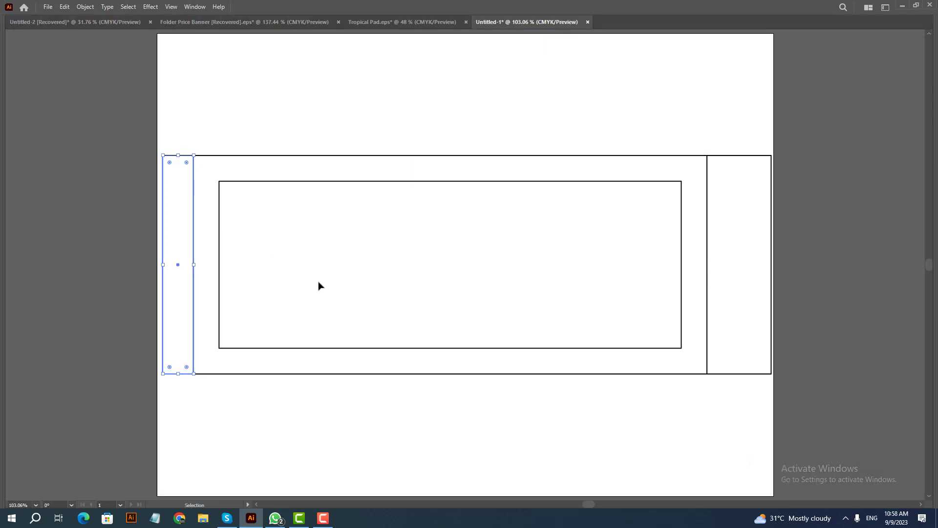
left_click(549, 339)
scroll(553, 318, "down", 1)
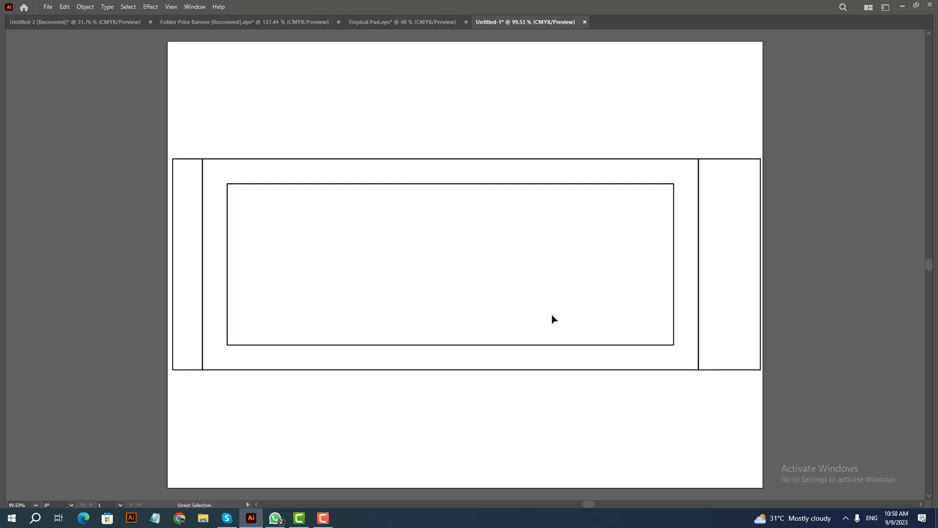
left_click_drag(572, 388, 563, 392)
key("ctrl+space")
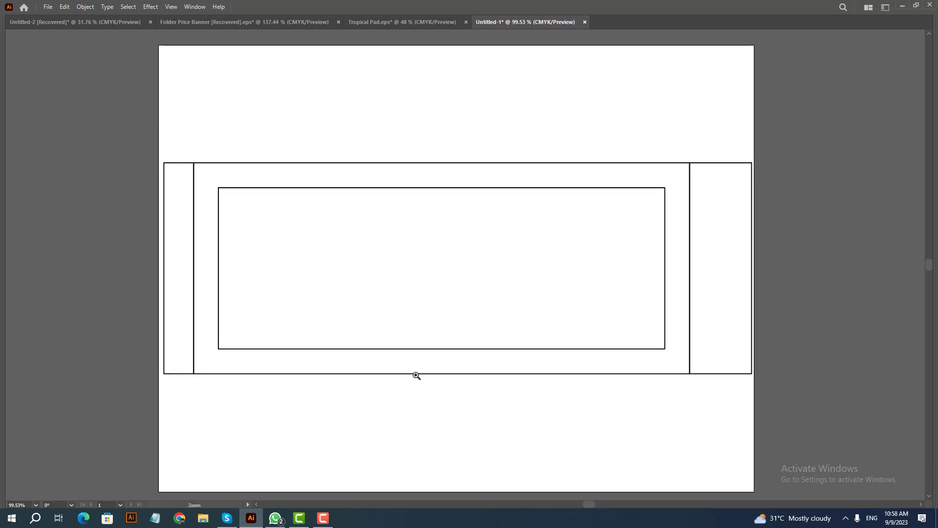
left_click_drag(416, 375, 296, 334)
left_click_drag(281, 228, 594, 422)
key("ctrl+space")
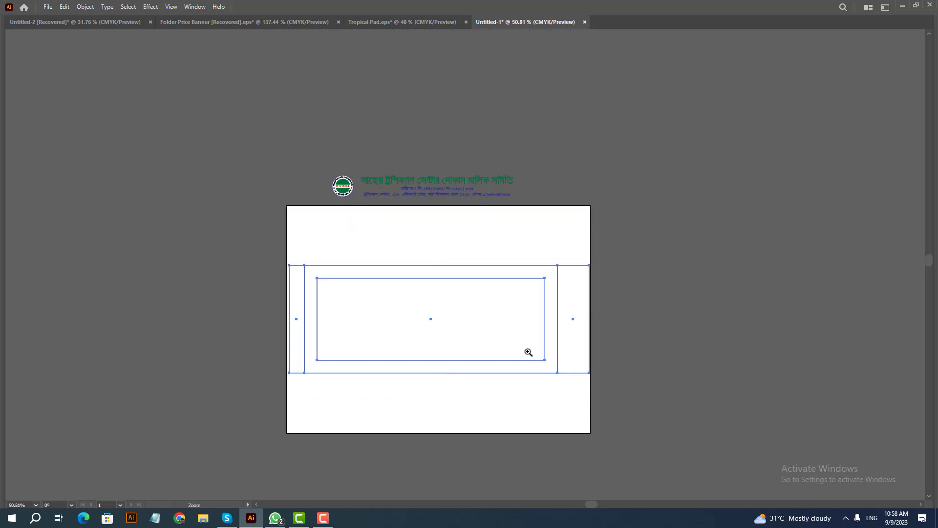
scroll(463, 319, "up", 4)
scroll(461, 235, "down", 1)
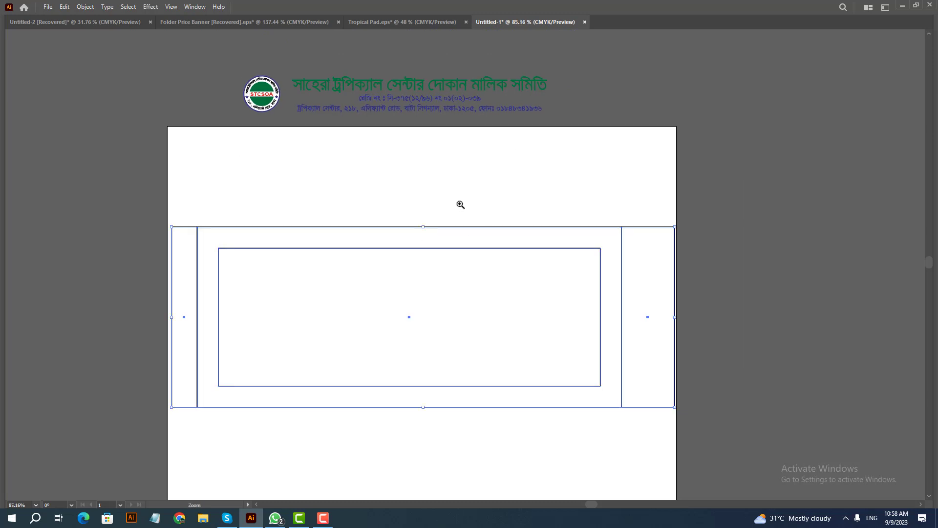
Move the logo and heading text above the artboard straight up by about 2.19 in.
left_click_drag(464, 209, 305, 152)
left_click_drag(303, 146, 293, 208)
left_click_drag(299, 191, 572, 256)
left_click_drag(437, 209, 437, 154)
Make a copy of the main outer rectangle moved -4.25/2 in vertically and 0 in horizontally.
left_click_drag(439, 326, 582, 341)
left_click(469, 229)
left_click_drag(493, 314, 427, 310)
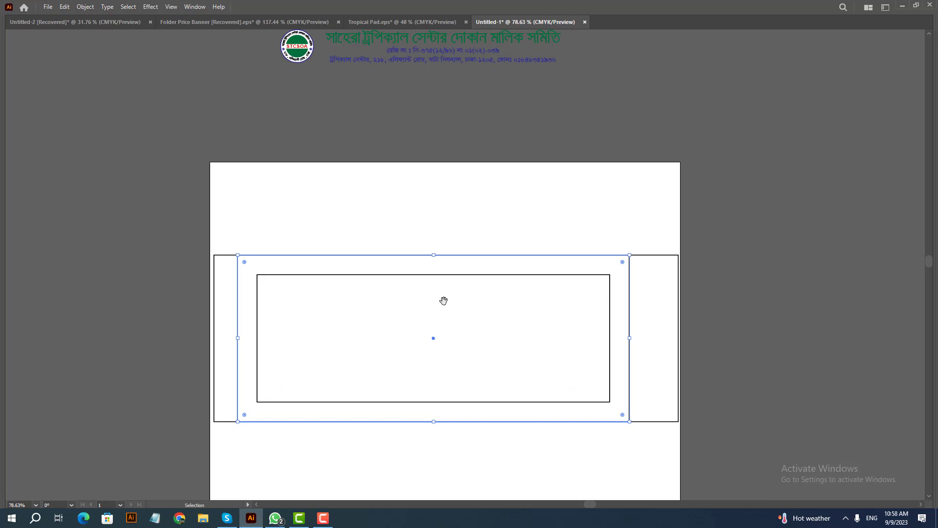
key("Tab")
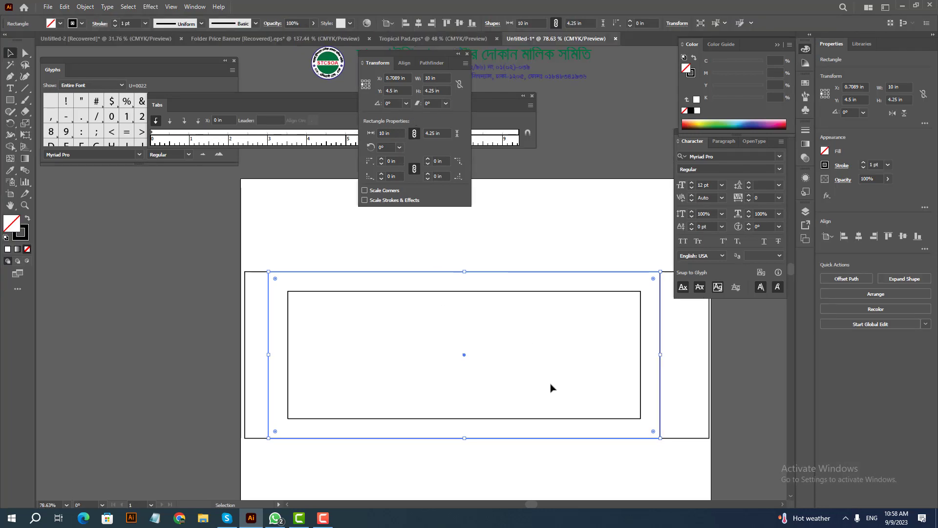
key("Tab")
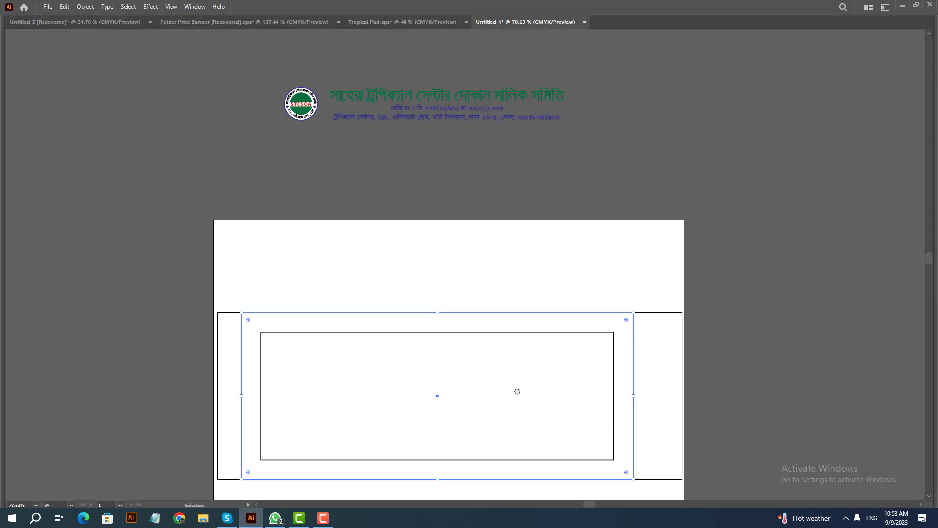
key("Return")
type("-4.25/2")
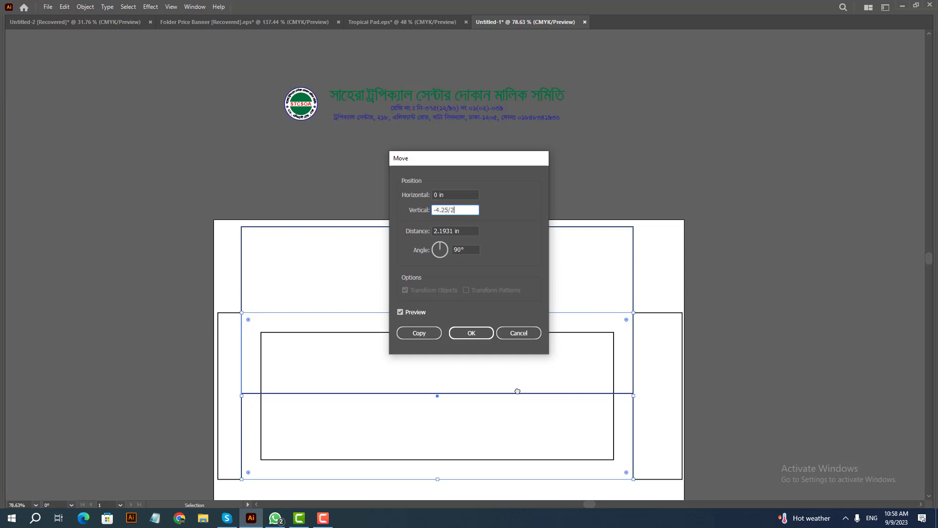
key("Tab")
left_click(421, 333)
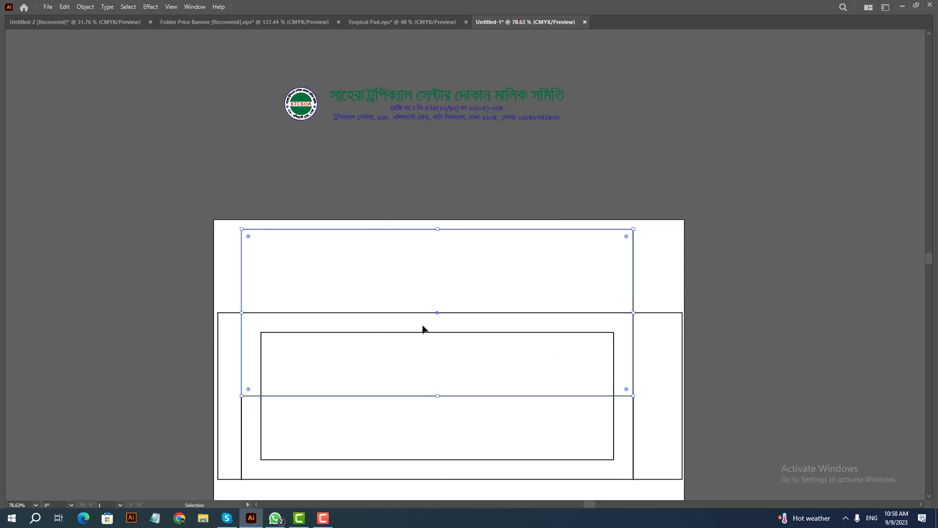
Halve the upper copy's height to 2.125 in, anchored at its top edge, to form the top flap.
key("Tab")
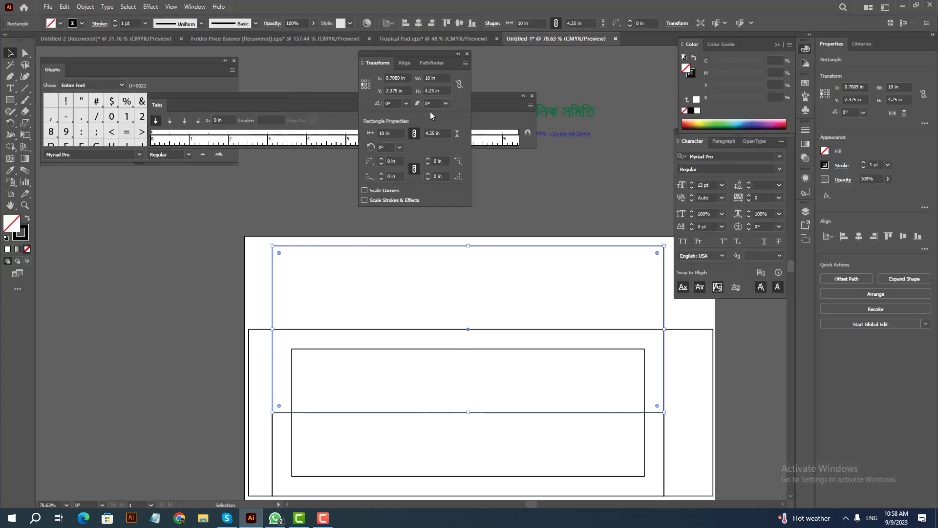
left_click(442, 91)
type("/2")
key("Return")
key("Tab")
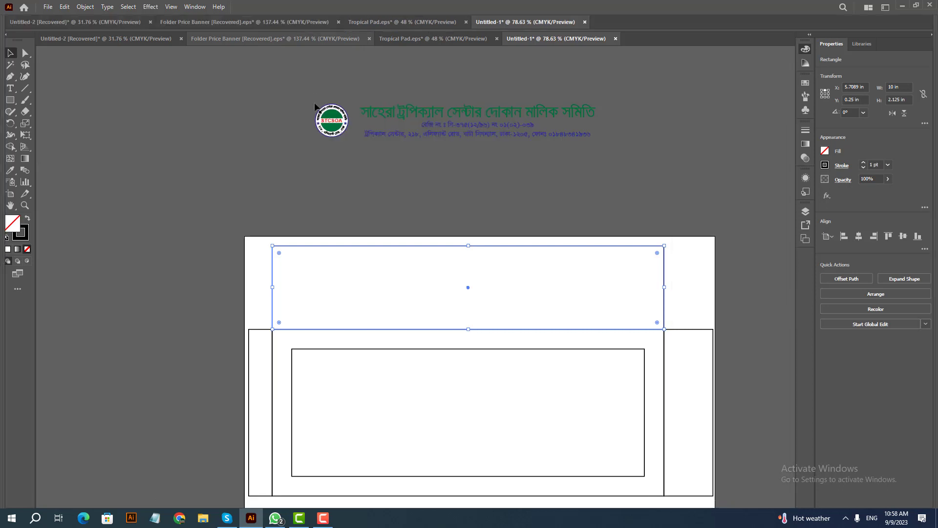
Check the dimensions of the top flap rectangle.
left_click(467, 299)
key("ctrl+minus")
left_click_drag(396, 234, 356, 140)
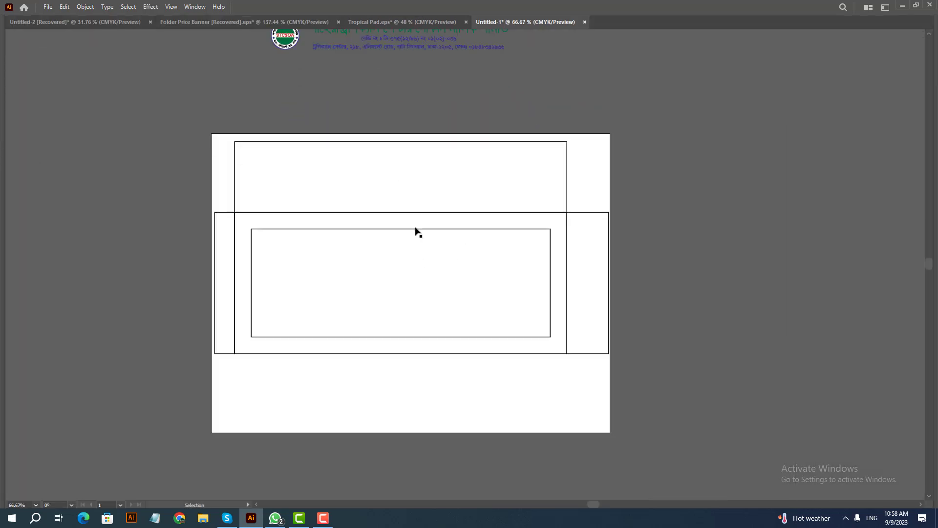
left_click_drag(429, 347, 441, 379)
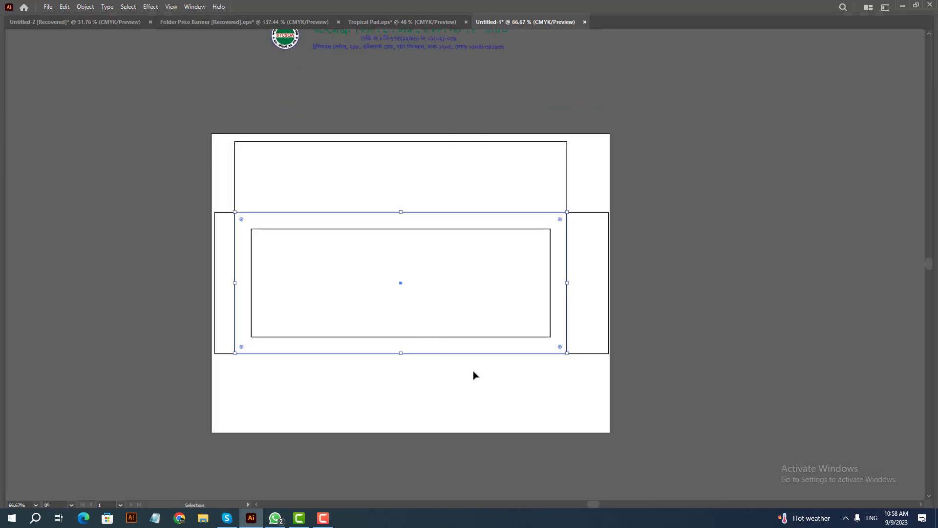
key("Tab")
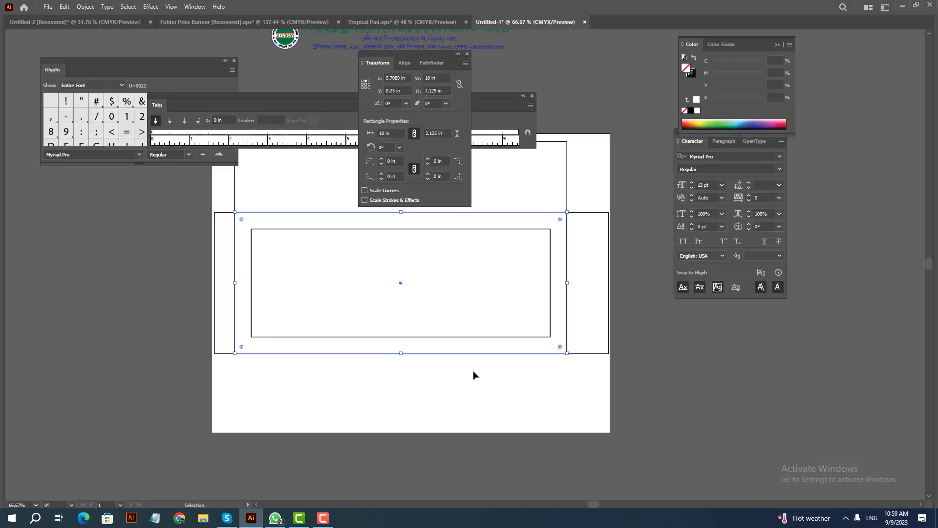
left_click(286, 200)
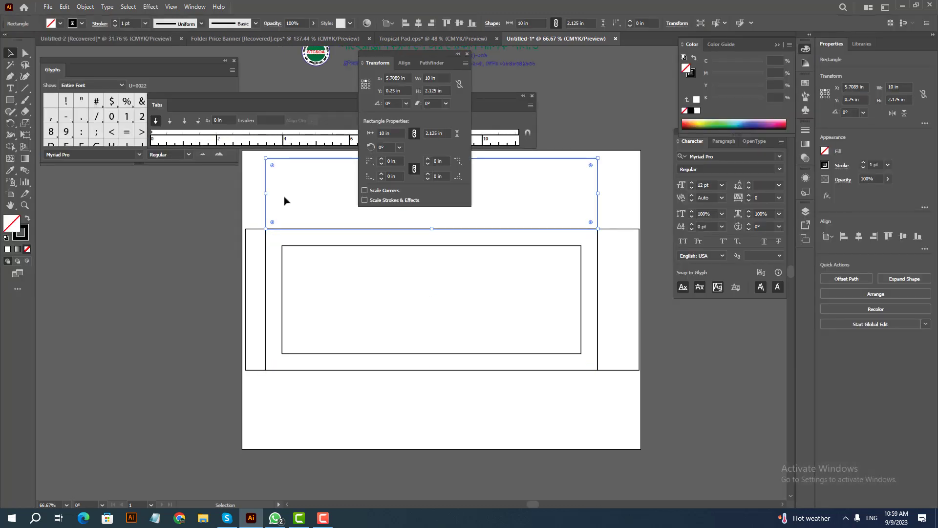
key("Tab")
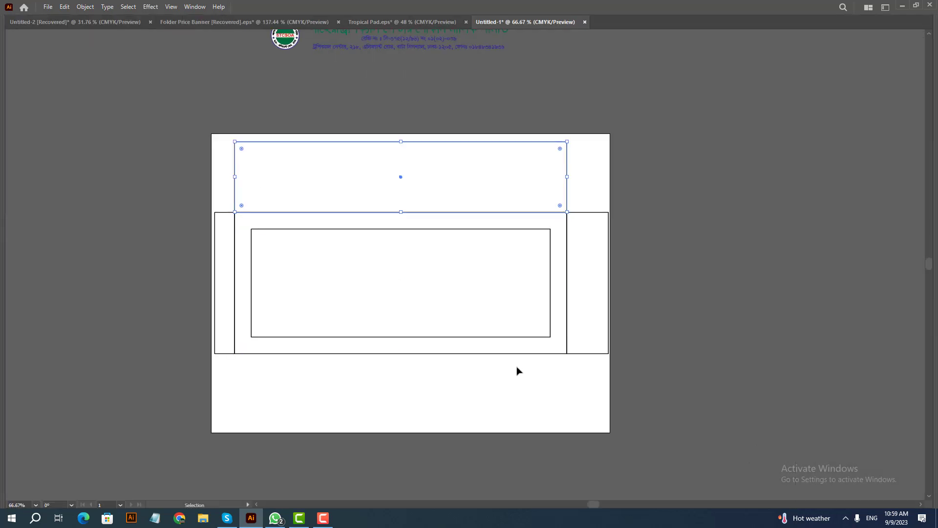
Make a copy of the main outer rectangle moved 2.5 in vertically and 0 in horizontally.
left_click(553, 352)
key("Return")
key("Tab")
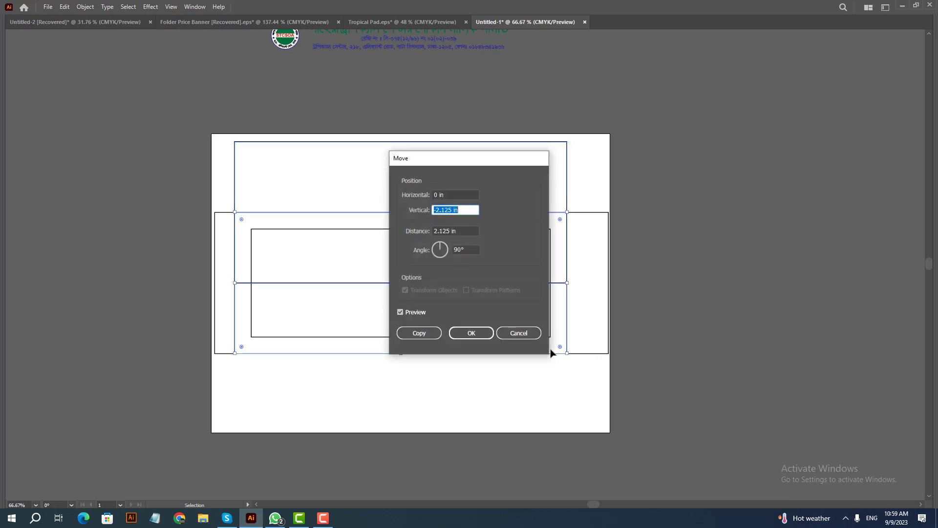
type("2.")
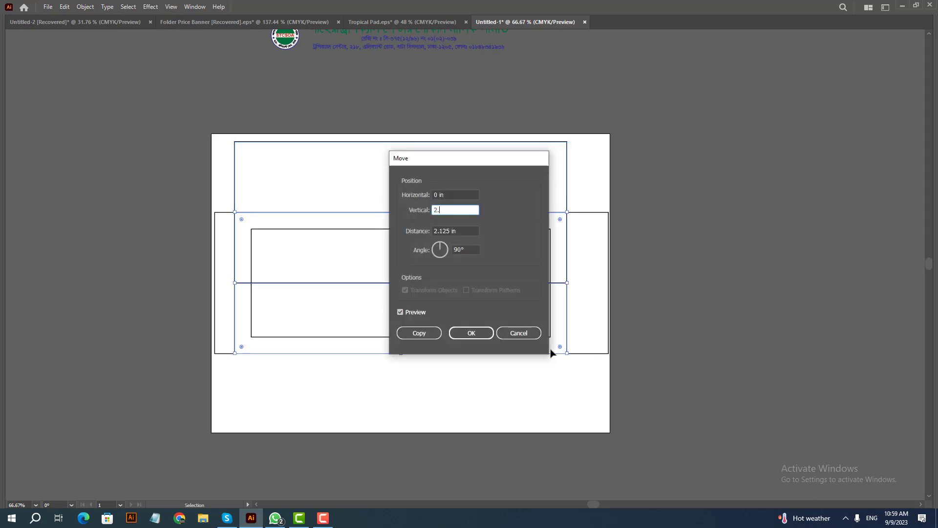
key("Tab")
key("Tab")
left_click(420, 334)
Set the lower copy's height to 2.5 in, anchored at its bottom edge, to form the bottom flap.
key("Tab")
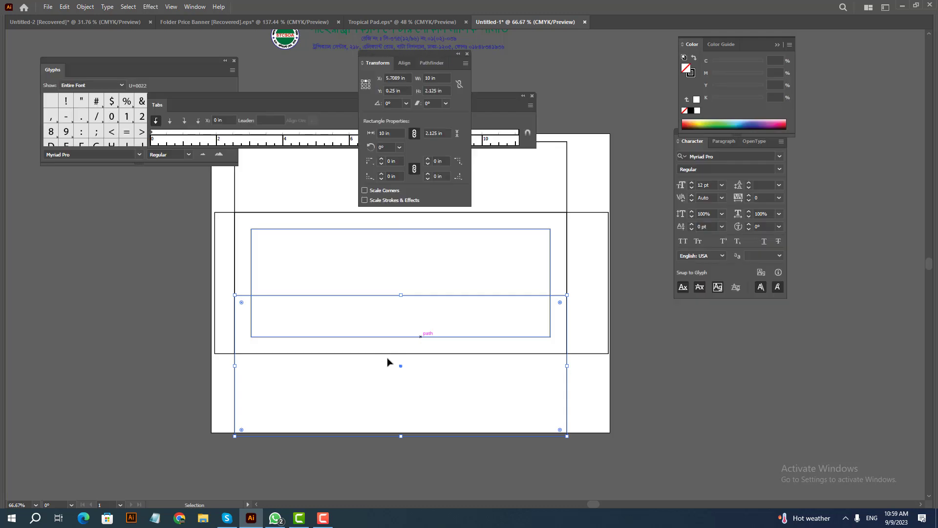
key("Tab")
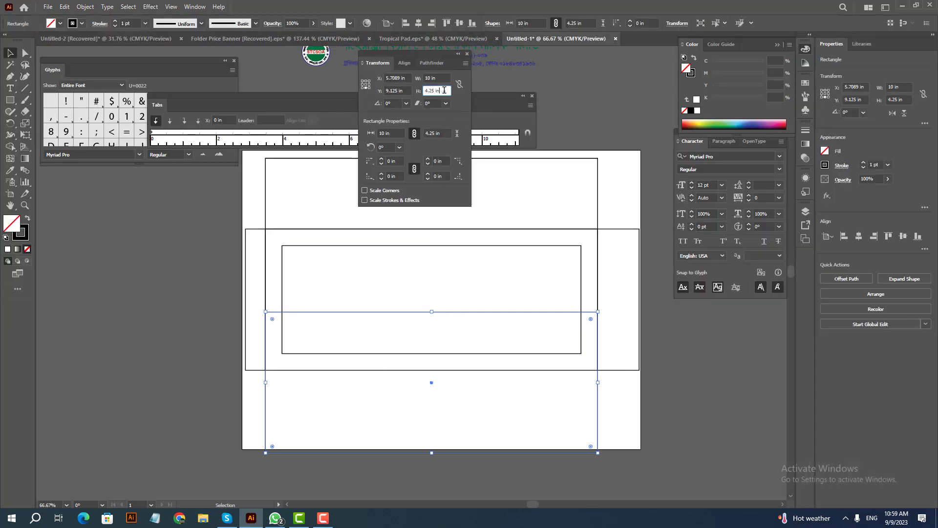
type("2.5")
key("Return")
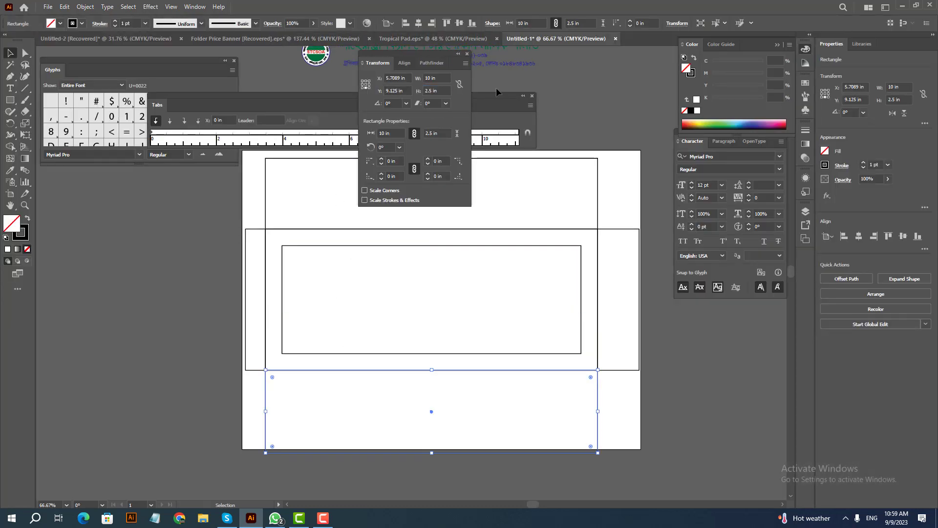
key("Tab")
Try moving the bottom and top flaps inward over the main rectangle, and undo both moves.
left_click_drag(430, 438, 441, 354)
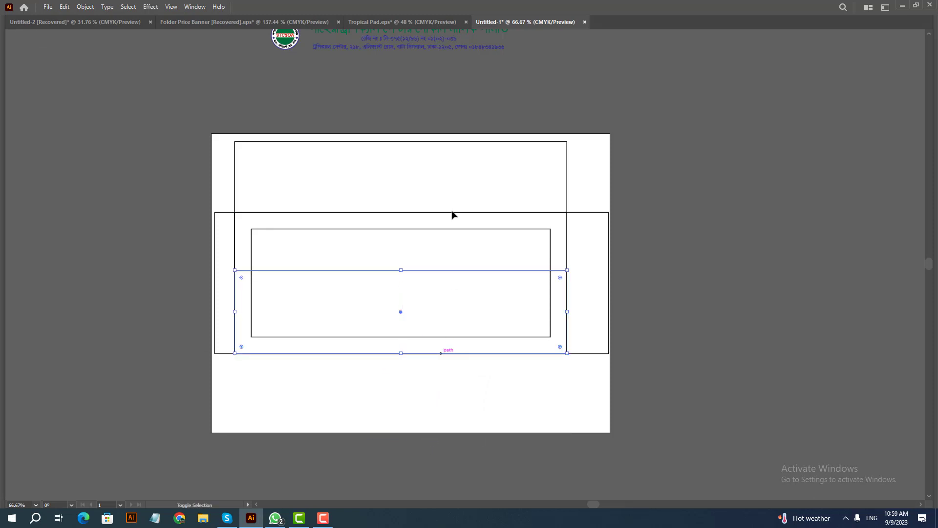
left_click_drag(446, 145, 435, 216)
key("ctrl+z")
key("ctrl+z")
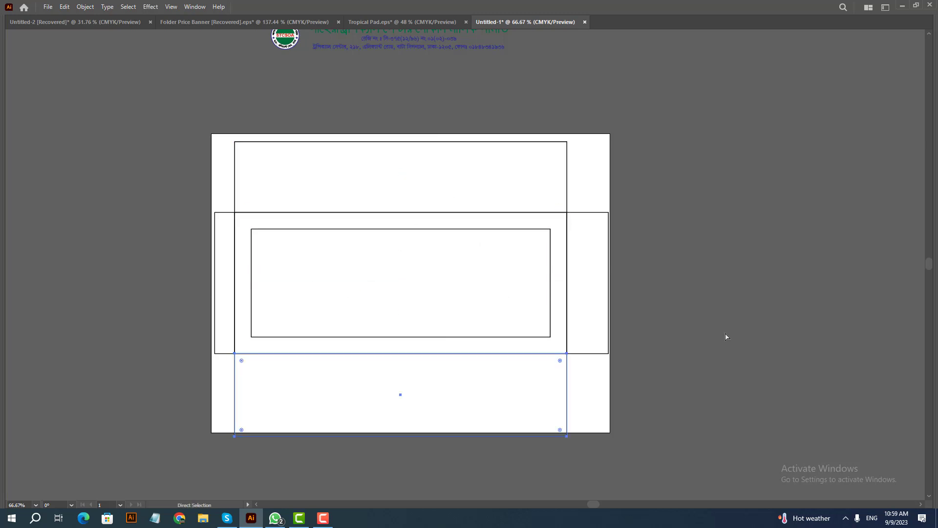
Set the top flap's height to 2.25 in, anchored at its bottom edge.
left_click_drag(475, 120, 475, 120)
key("shift+Tab")
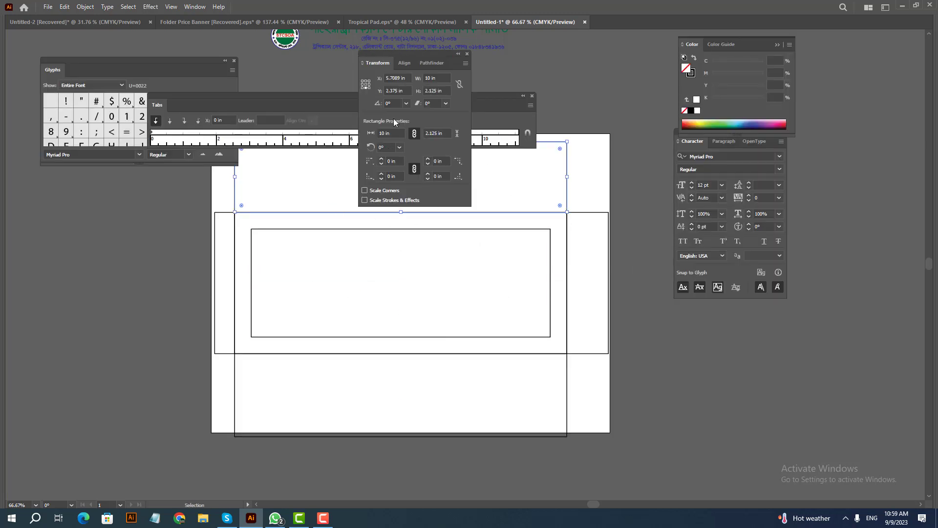
key("Tab")
left_click(441, 90)
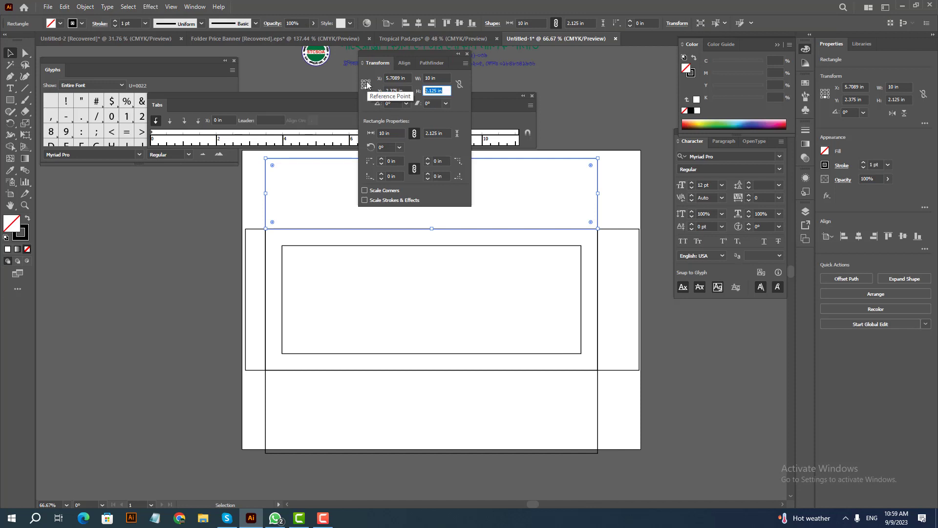
type("2.25")
key("Return")
key("shift+Tab")
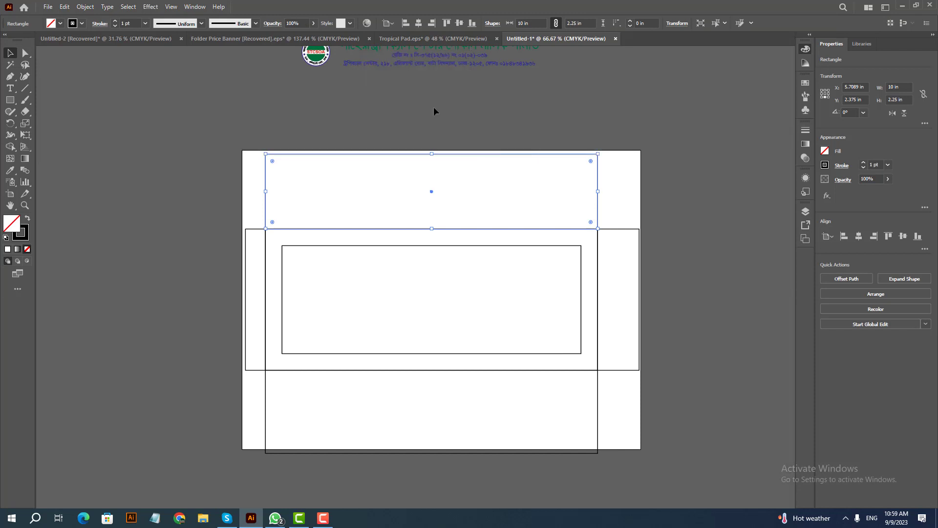
Cut all the template rectangles and paste them back centred on the artboard.
key("Tab")
left_click(488, 173)
key("a")
key("ctrl+0")
key("v")
key("ctrl+minus")
key("ctrl+minus")
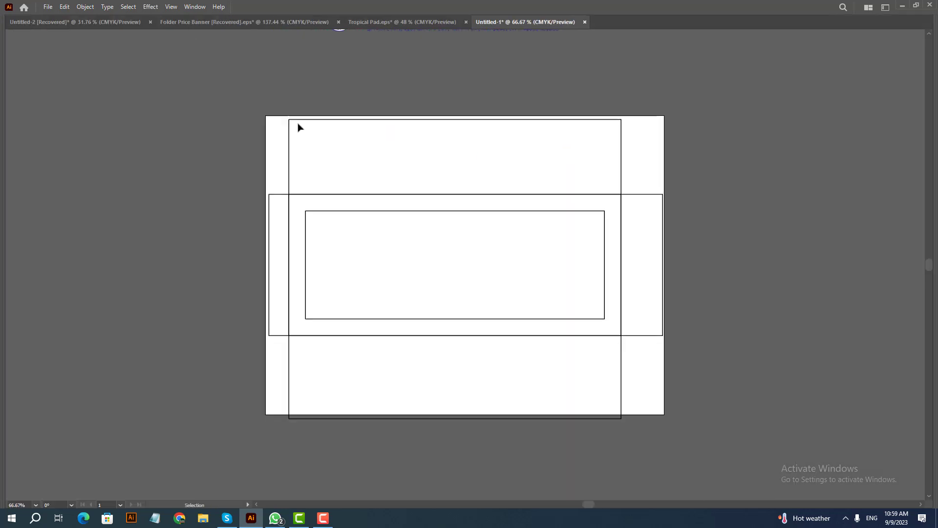
key("ctrl+a")
key("ctrl+0")
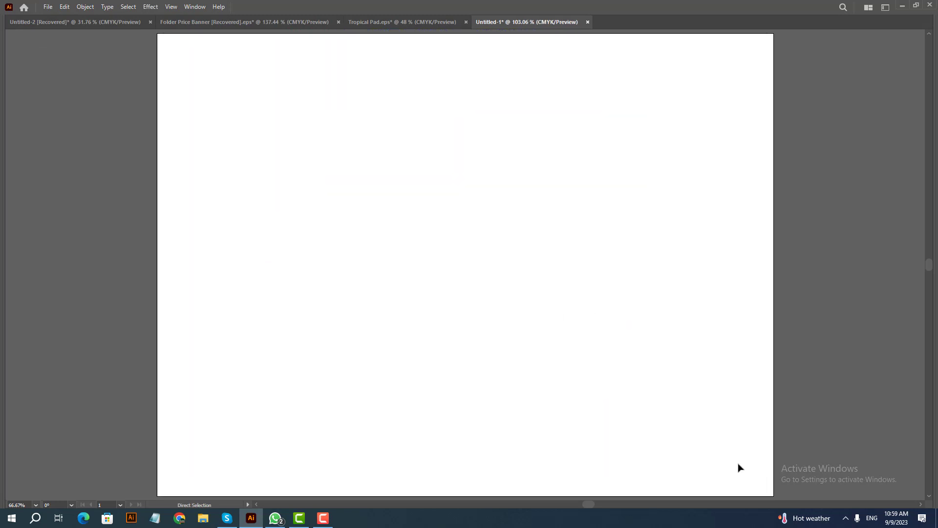
key("ctrl+alt+0")
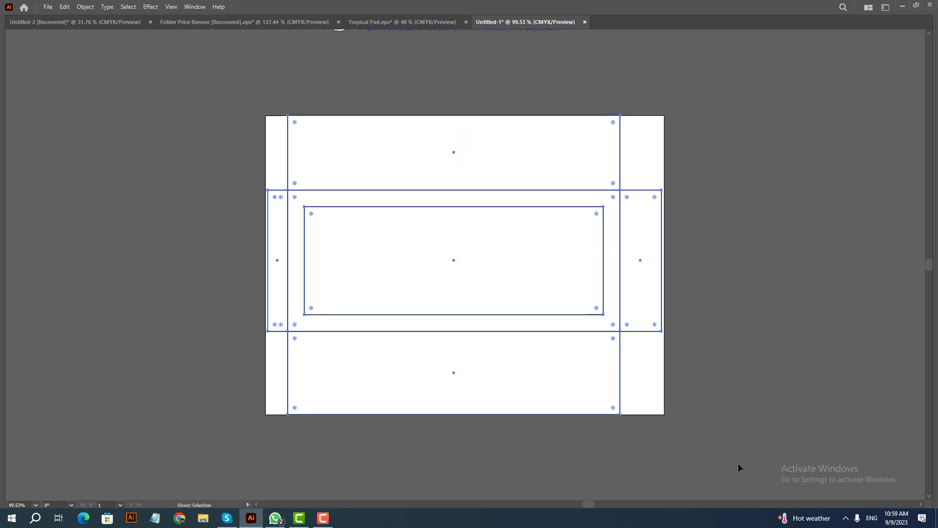
key("v")
key("ctrl+minus")
left_click(457, 167)
Set the artboard's width to 11.5 in, keeping its 9 in height and centre reference point.
key("ctrl+minus")
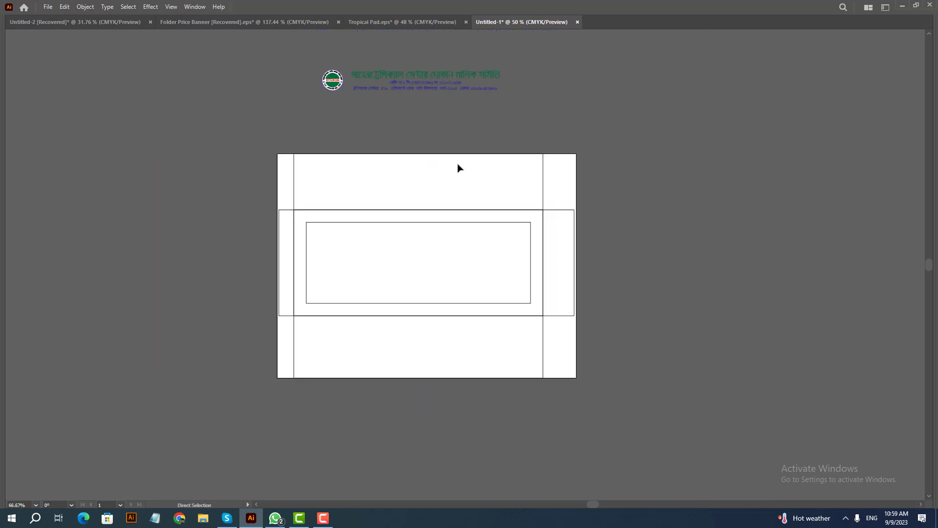
left_click_drag(414, 226, 381, 232)
key("ctrl+alt+p")
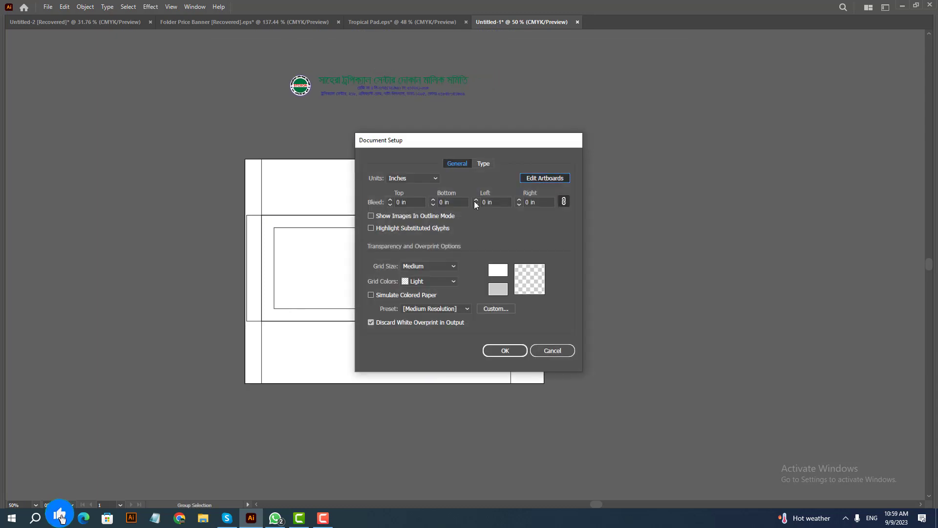
key("Return")
key("Return")
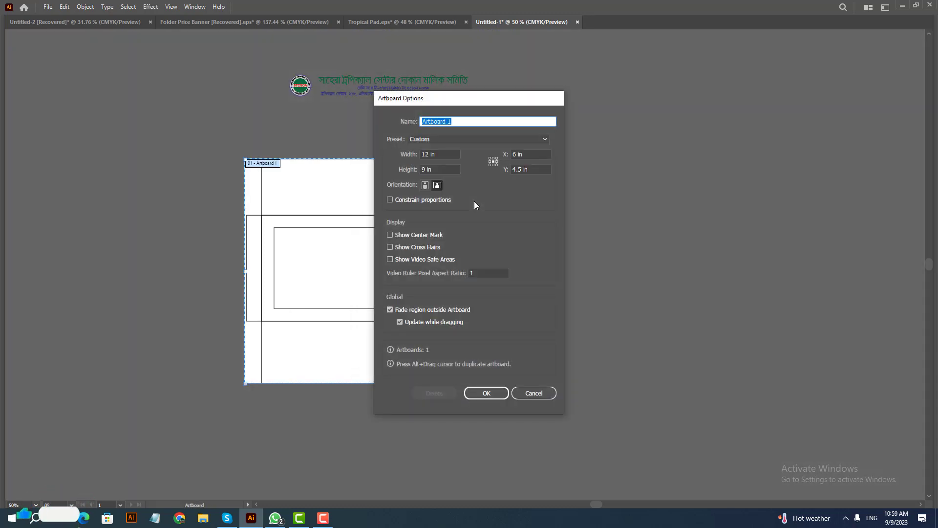
key("Tab")
key("Tab")
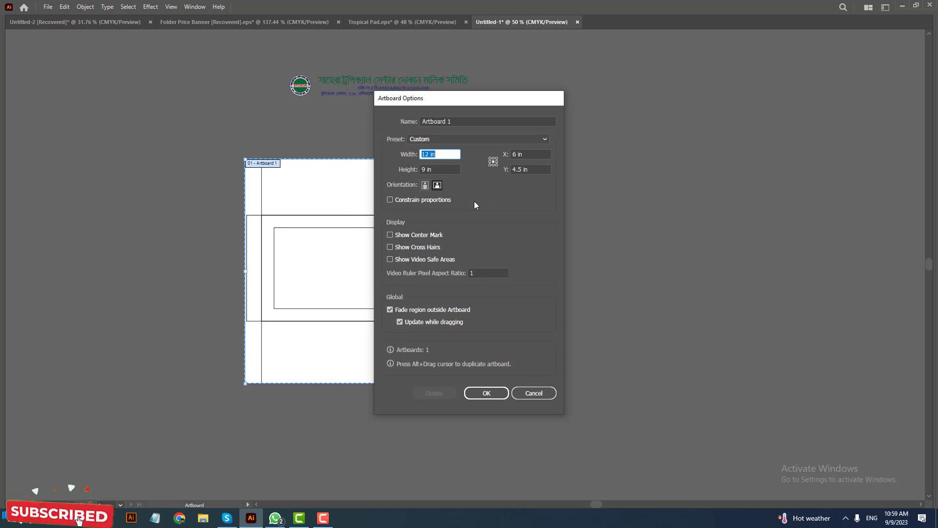
type("11.5")
key("Tab")
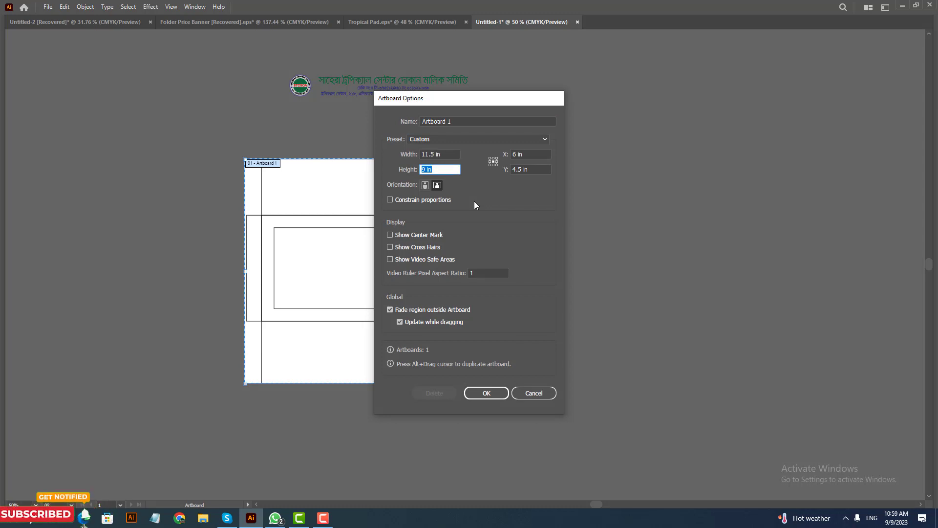
key("Return")
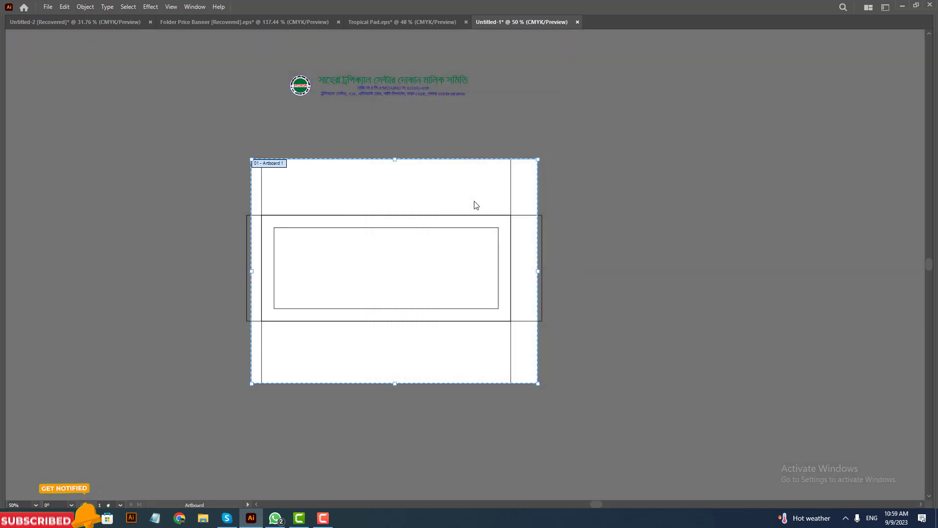
key("Escape")
Examine how the template's rectangles fit the resized artboard.
key("ctrl+0")
key("Tab")
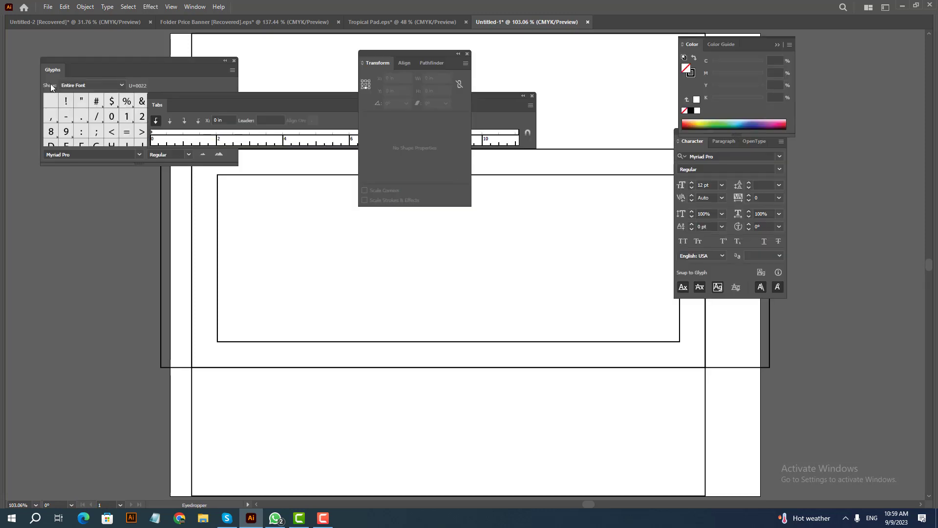
key("Tab")
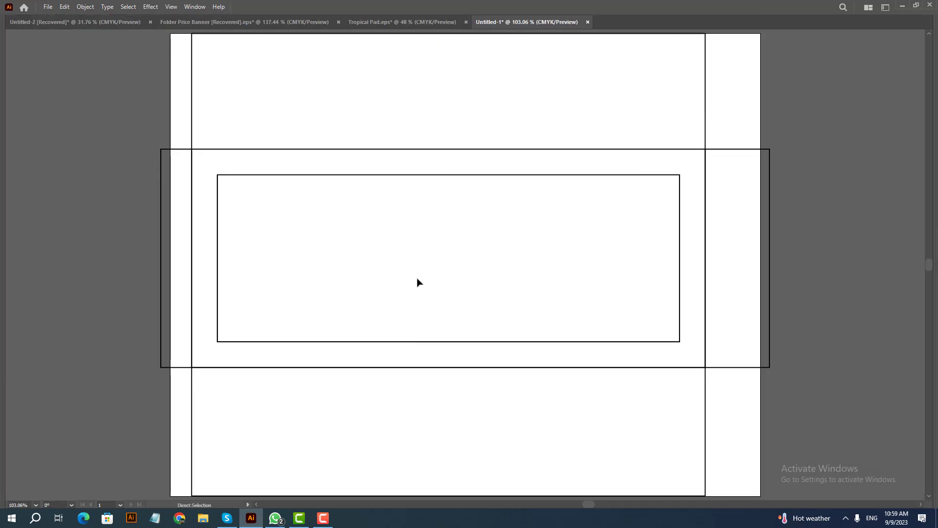
key("ctrl+1")
key("ctrl+a")
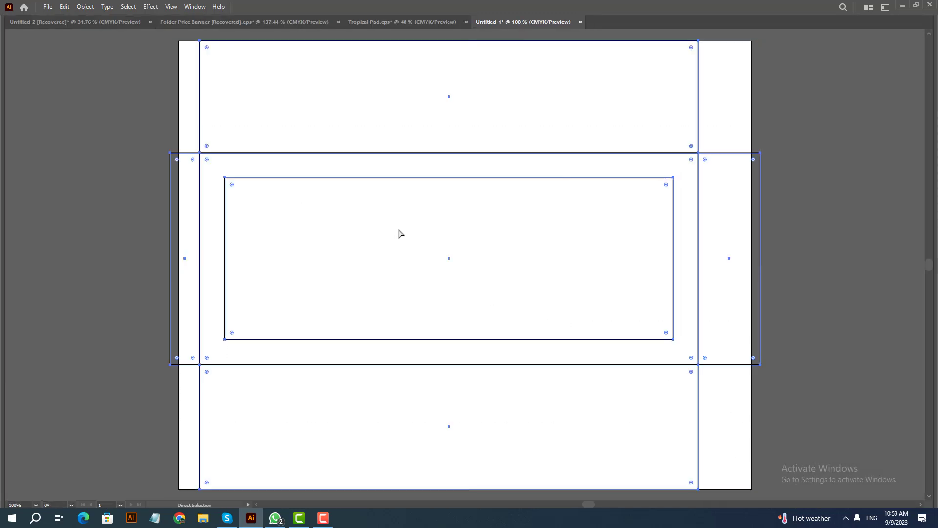
key("ctrl+minus")
left_click_drag(574, 409, 570, 408)
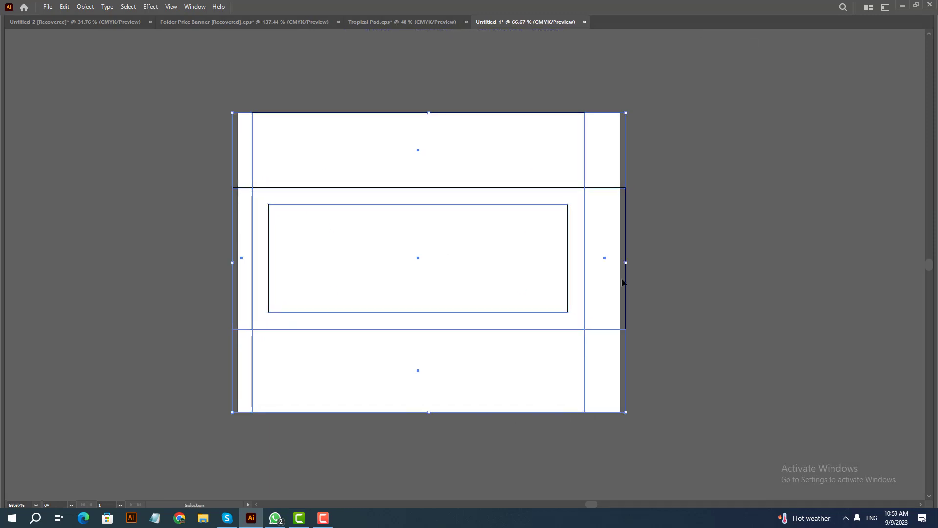
key("z")
key("v")
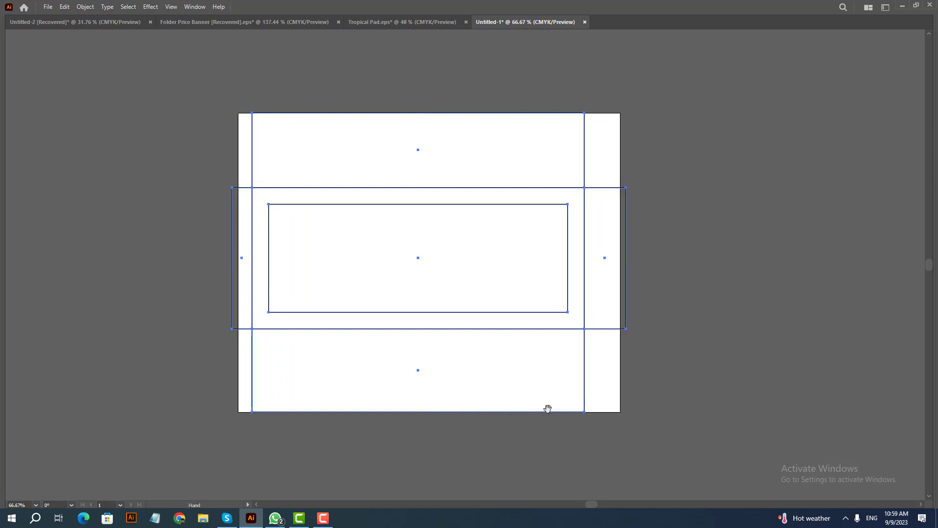
left_click_drag(530, 422, 509, 455)
key("v")
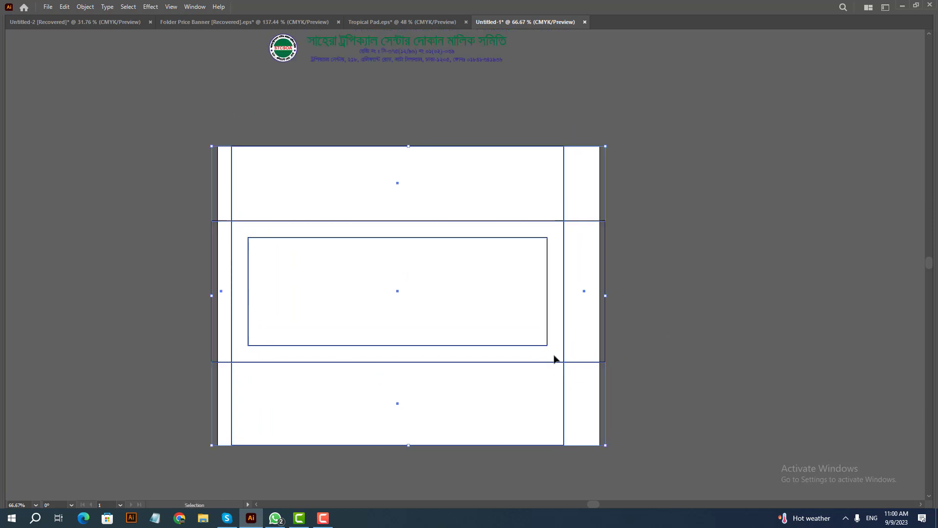
Delete the inner margin rectangle and set the main rectangle's width to 9.5 in, keeping it horizontally centred.
left_click(525, 341)
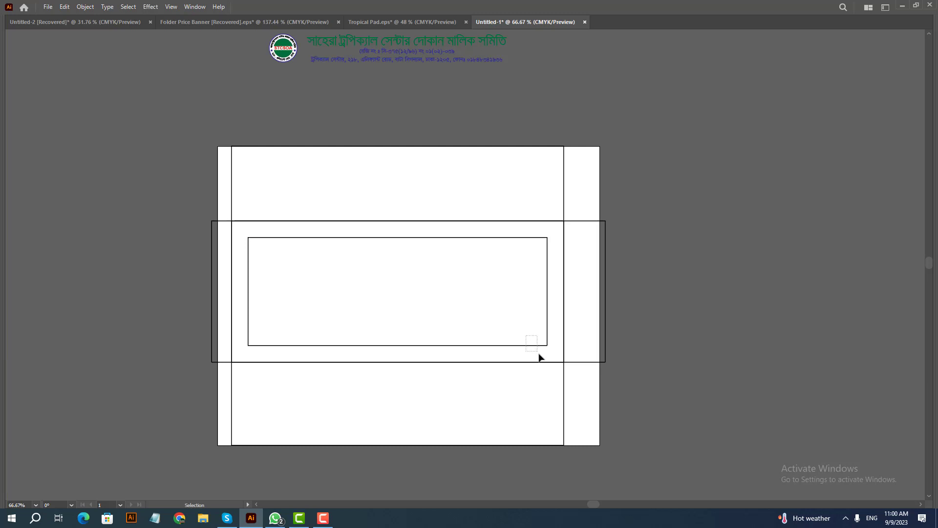
key("Delete")
left_click_drag(539, 353, 342, 268)
key("Tab")
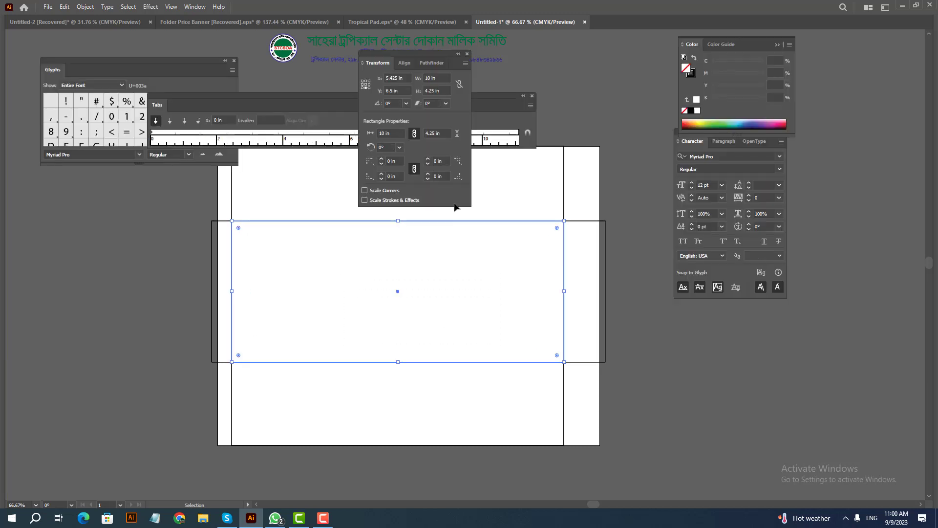
key("Tab")
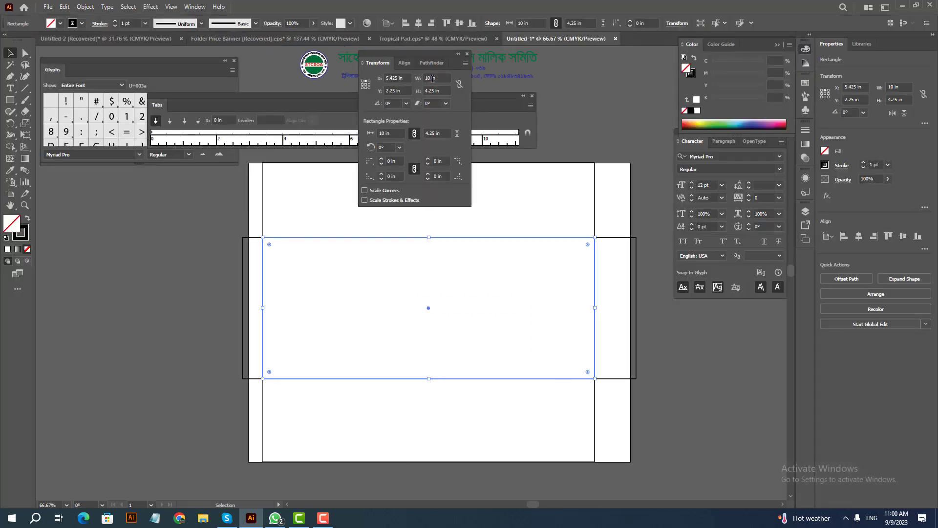
left_click(432, 78)
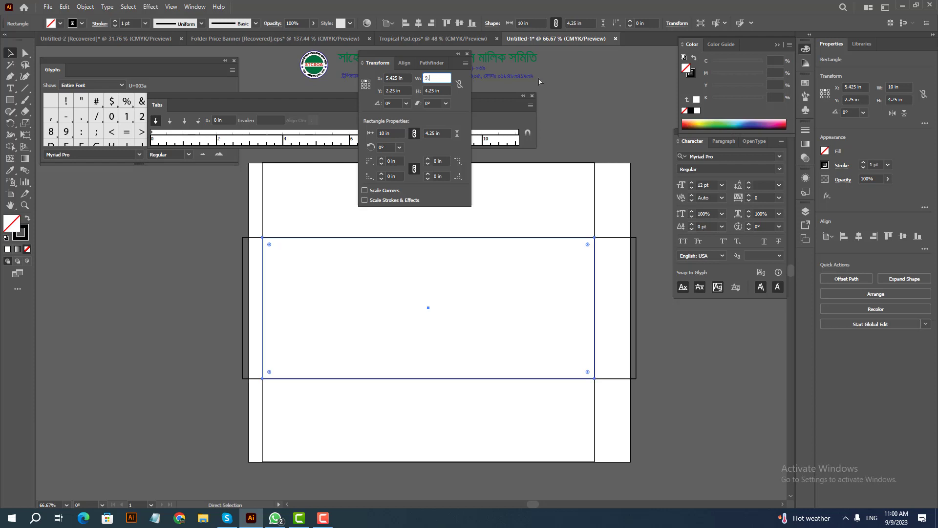
key("Return")
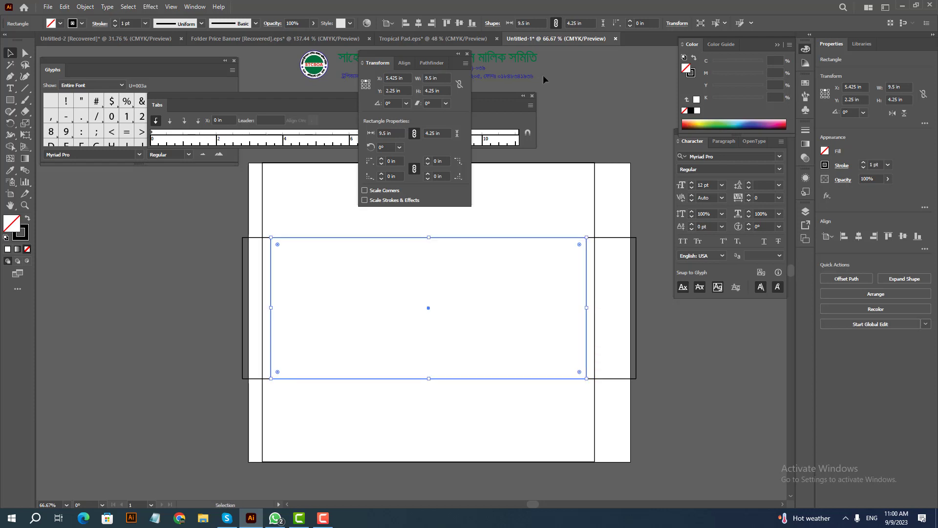
Set the width of the top and bottom flaps to 9.5 in, keeping them horizontally centred.
left_click_drag(579, 207, 608, 223)
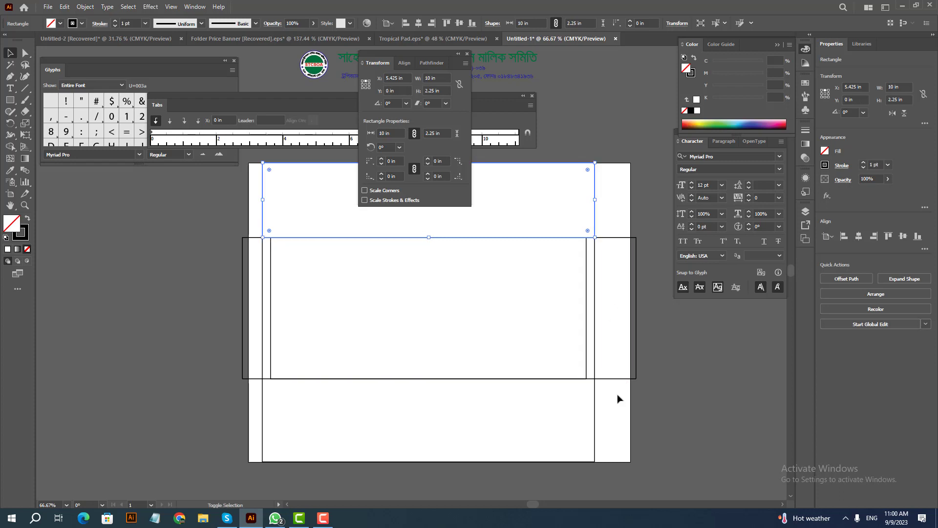
left_click_drag(617, 393, 579, 416)
left_click(437, 78)
type("9.5")
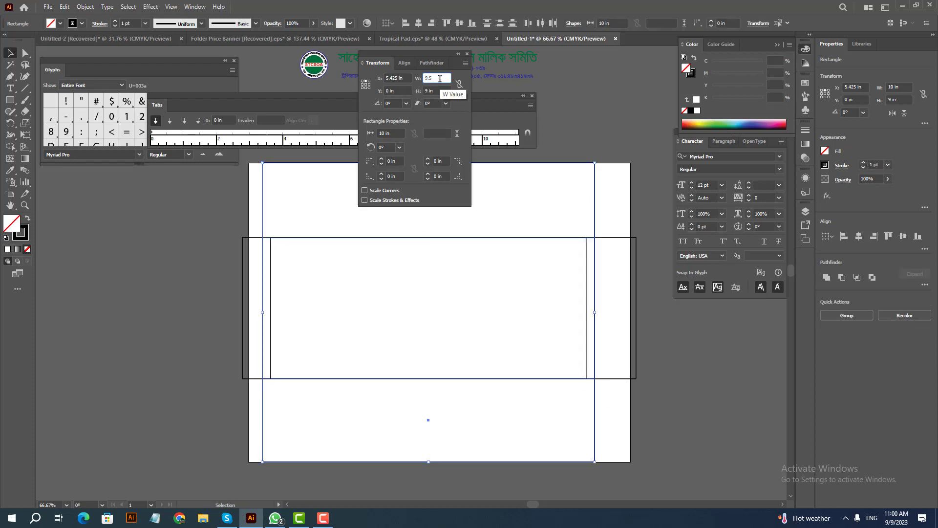
key("Return")
Move the right and left side flaps inward in outline view so they meet the main panel's side edges.
key("Tab")
left_click(277, 243)
left_click_drag(569, 278, 657, 293)
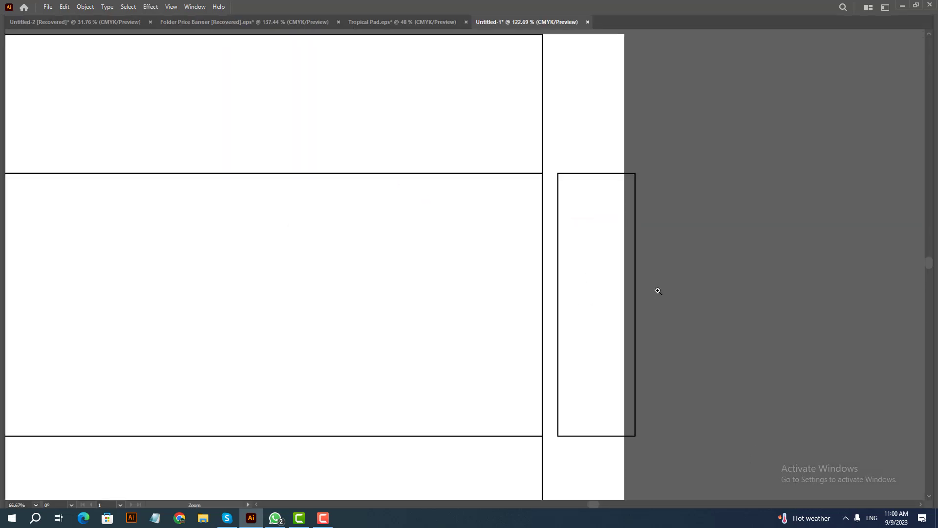
key("ctrl+y")
left_click_drag(558, 288, 541, 292)
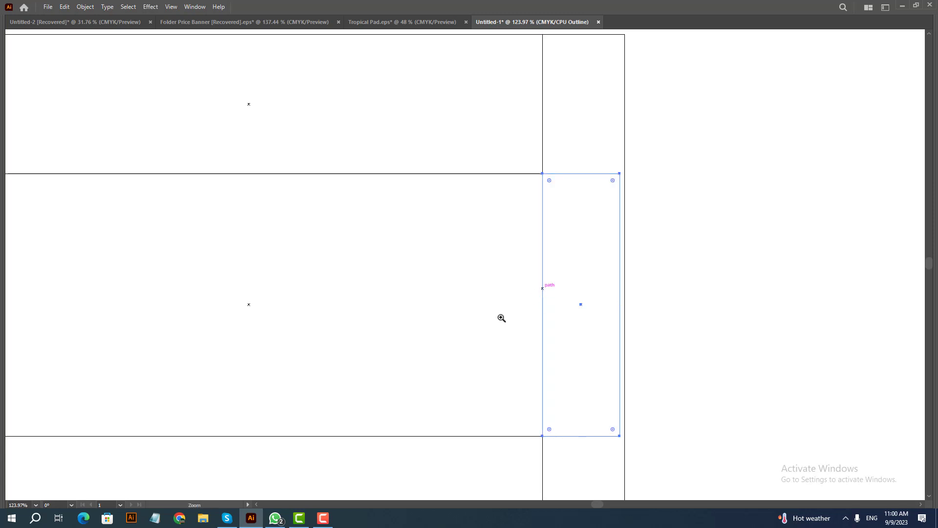
left_click_drag(175, 352, 392, 328)
left_click_drag(216, 299, 232, 299)
key("ctrl+y")
key("ctrl+1")
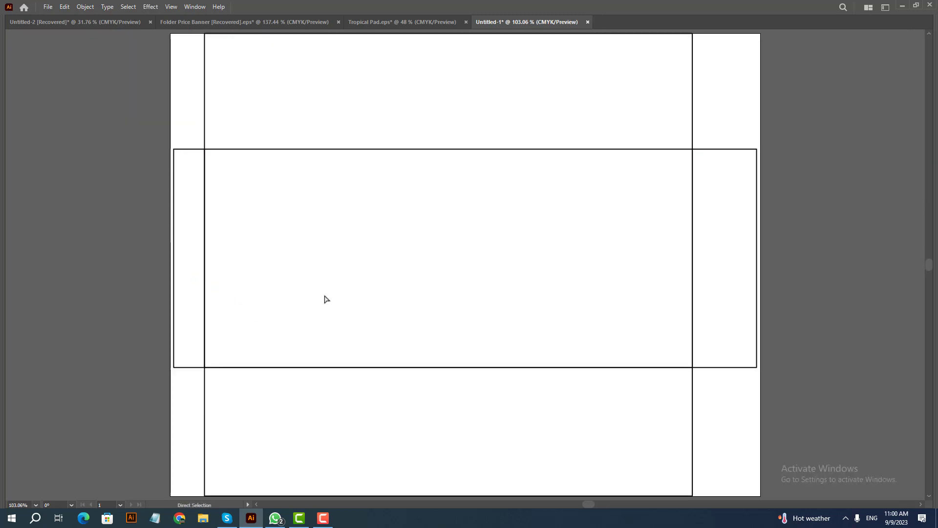
Try to set the main panel's height to 4.1 in from its top-centre reference point.
key("v")
left_click(272, 474)
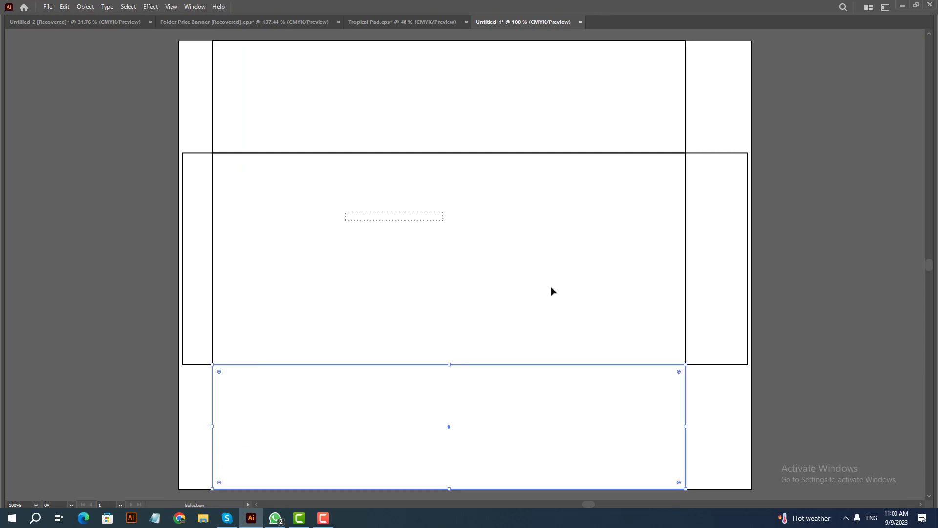
left_click(534, 299)
key("Tab")
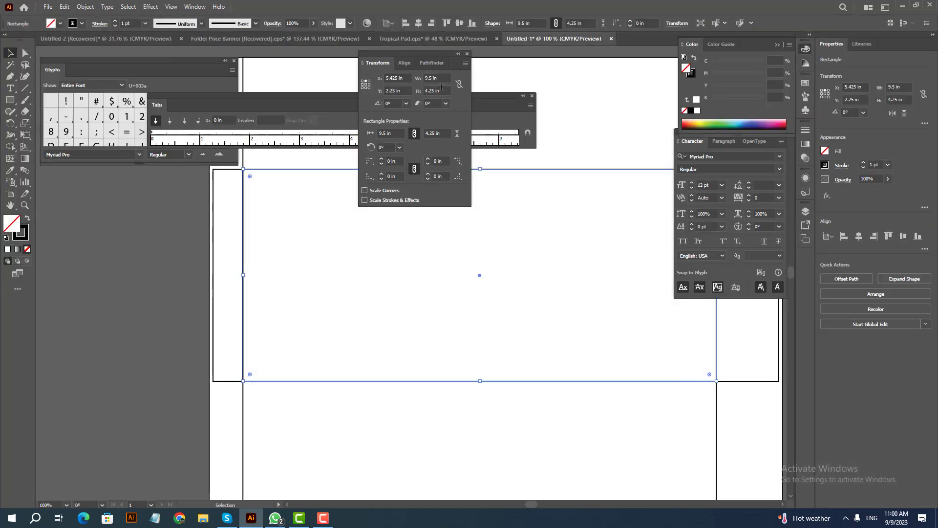
type("4.1")
key("Return")
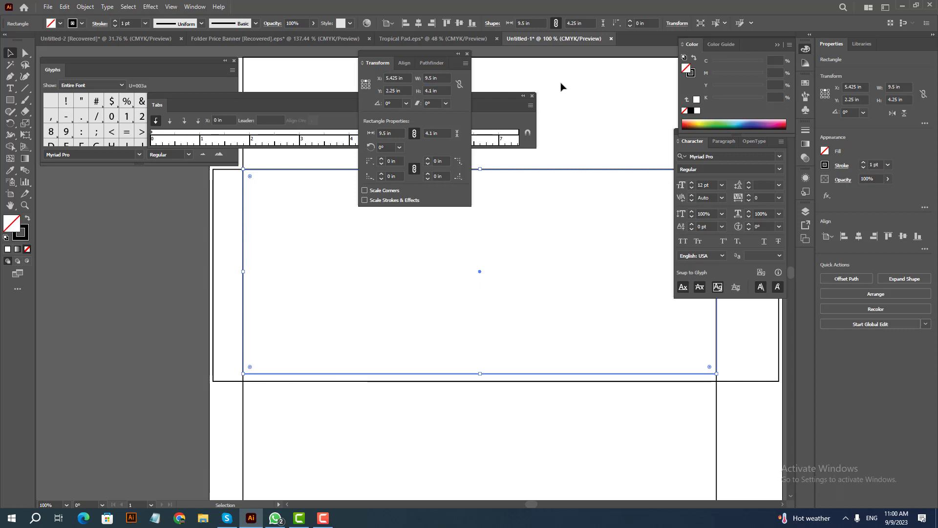
key("Tab")
key("shift+Tab")
Set the main panel's height to 4.1 in, using the middle-left reference point.
key("Tab")
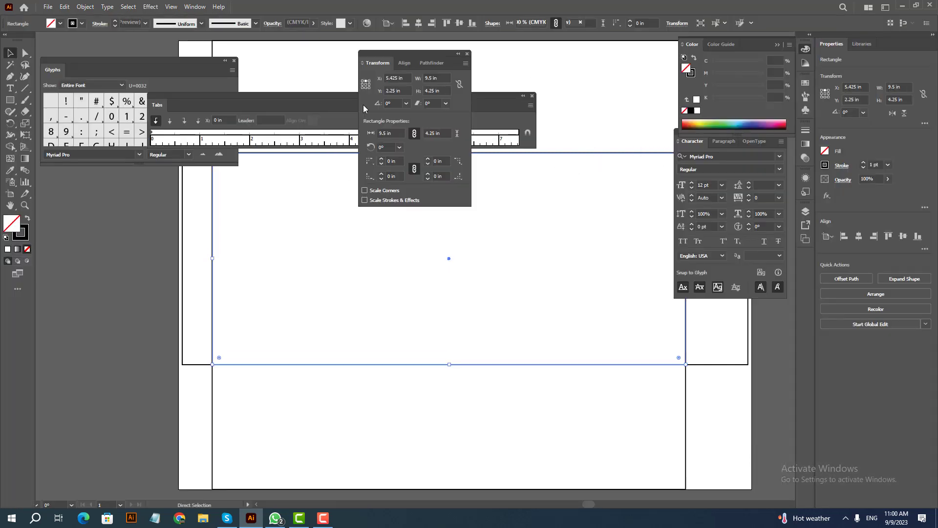
left_click(362, 84)
left_click(363, 87)
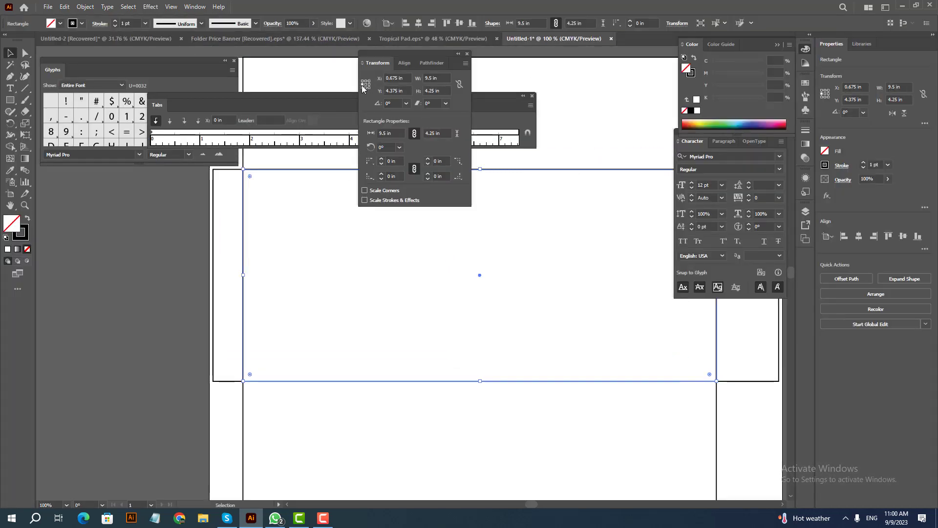
left_click(444, 90)
type("4.1")
key("Return")
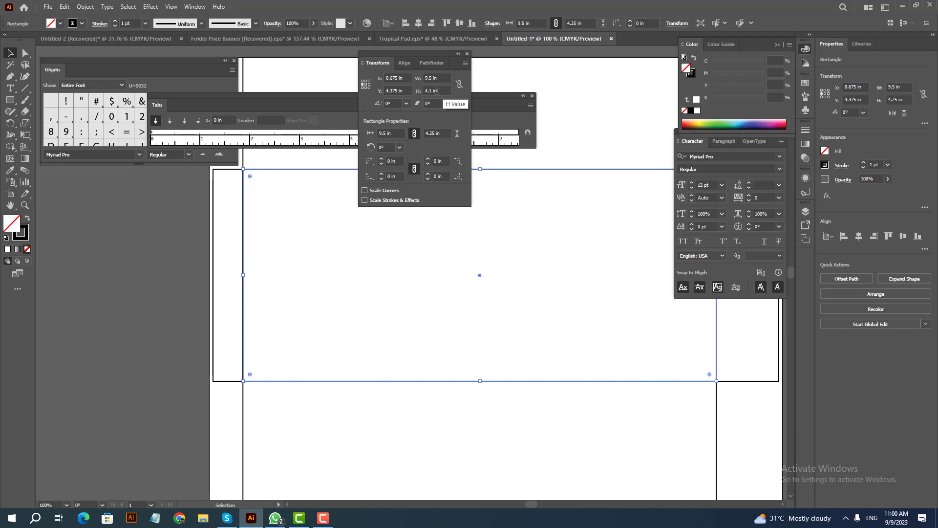
Move the top flap down and the bottom flap up in outline view so they meet the main panel's edges.
key("Tab")
left_click_drag(614, 183, 650, 191)
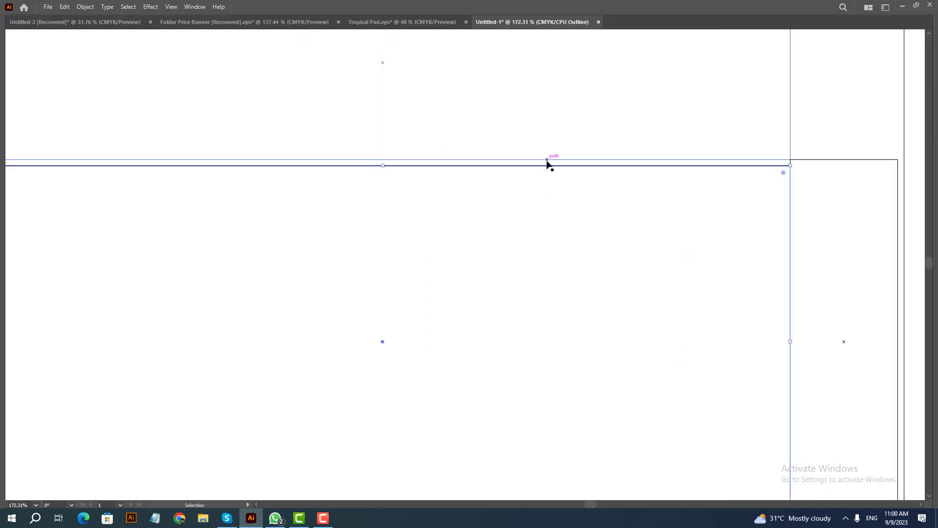
left_click_drag(546, 160, 547, 166)
key("ctrl+minus")
key("ctrl+minus")
key("ctrl+minus")
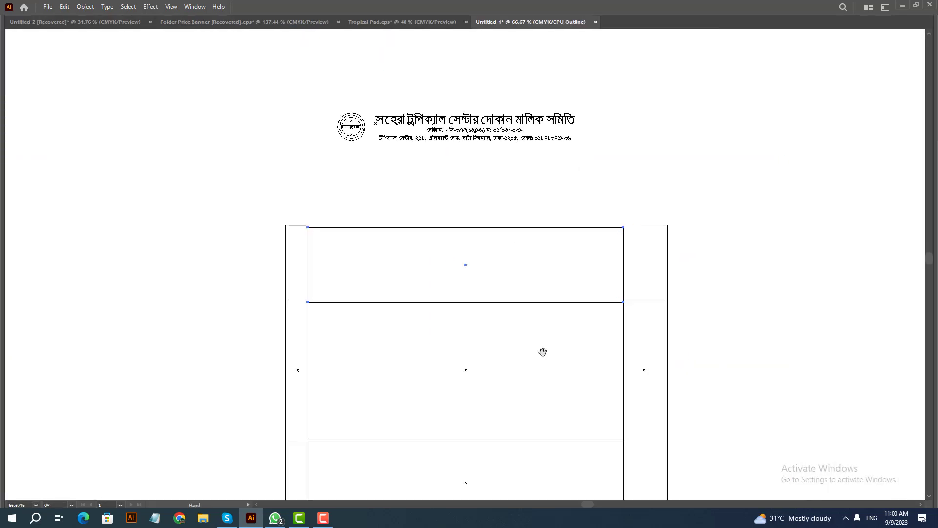
left_click_drag(542, 352, 461, 124)
left_click_drag(496, 260, 631, 222)
left_click_drag(316, 194, 711, 370)
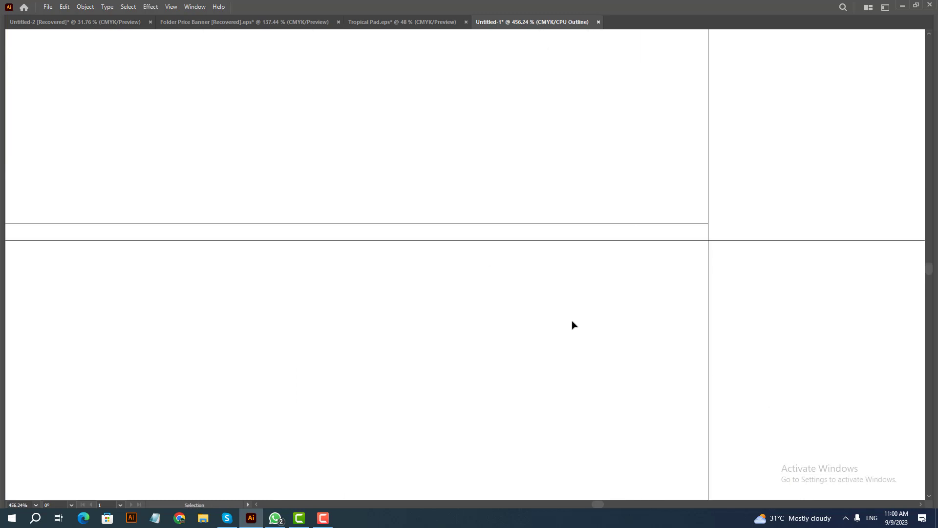
left_click_drag(709, 253, 696, 223)
Set the height of both side flaps to 4.1 in, keeping them vertically centred on the main panel.
left_click_drag(766, 273, 745, 212)
key("ctrl+minus")
key("ctrl+minus")
key("ctrl+minus")
key("ctrl+minus")
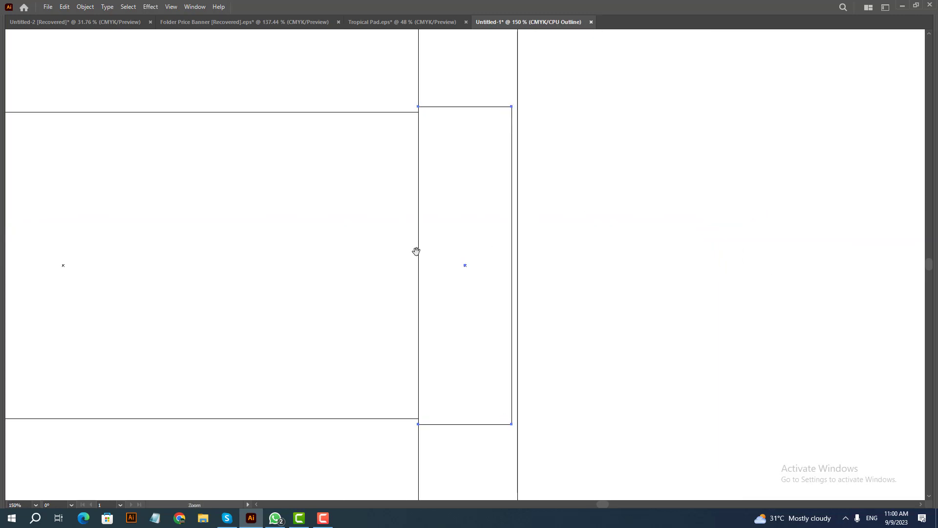
left_click_drag(417, 251, 822, 276)
left_click(68, 163, "shift")
key("ctrl+y")
key("Tab")
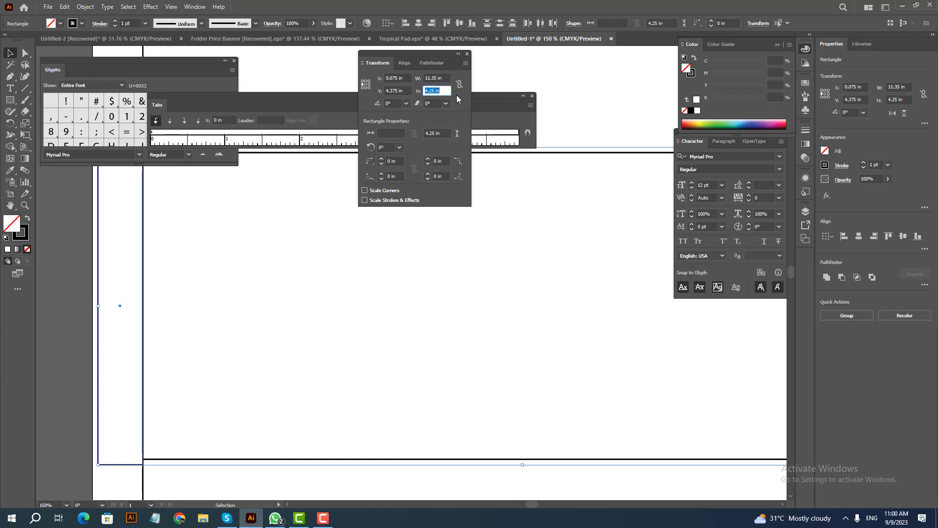
type("4.1")
key("Return")
key("Tab")
key("ctrl+0")
key("ctrl+0")
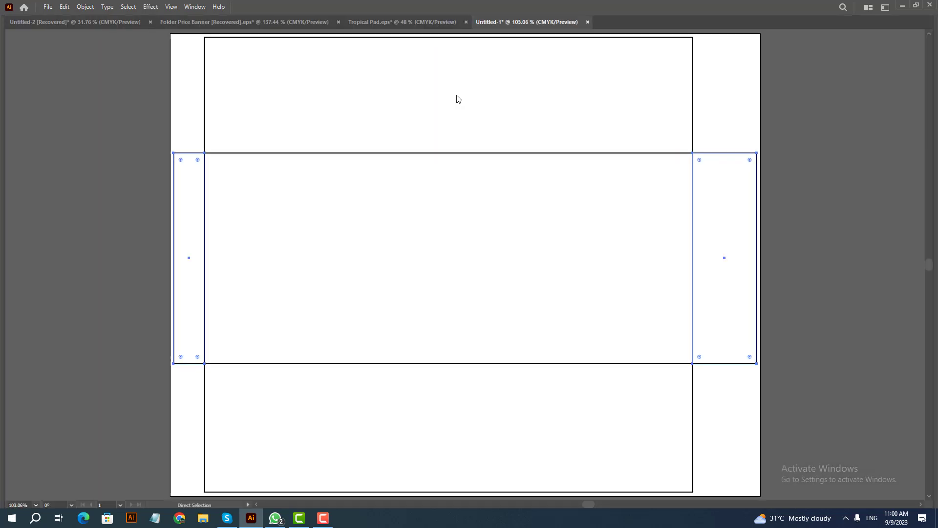
Examine how the flaps join the main panel, including the corner where the top and left flaps meet.
left_click(459, 96)
key("Tab")
key("Tab")
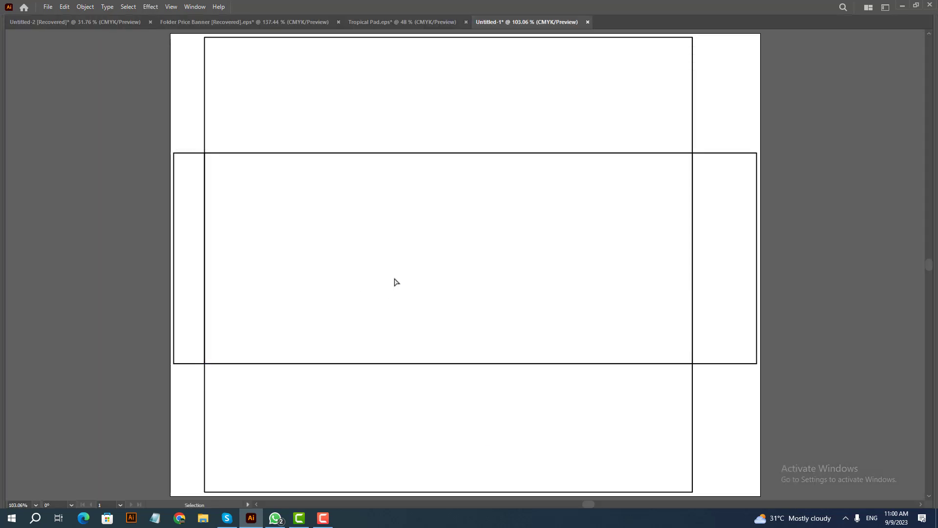
key("space")
left_click_drag(440, 285, 442, 287)
key("ctrl+1")
left_click_drag(501, 333, 509, 294)
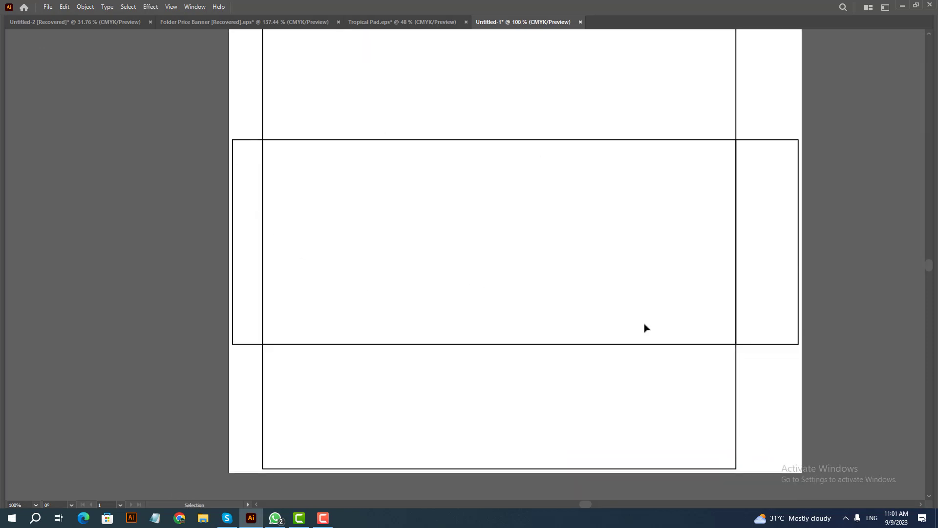
left_click_drag(236, 130, 547, 314)
key("ctrl+e")
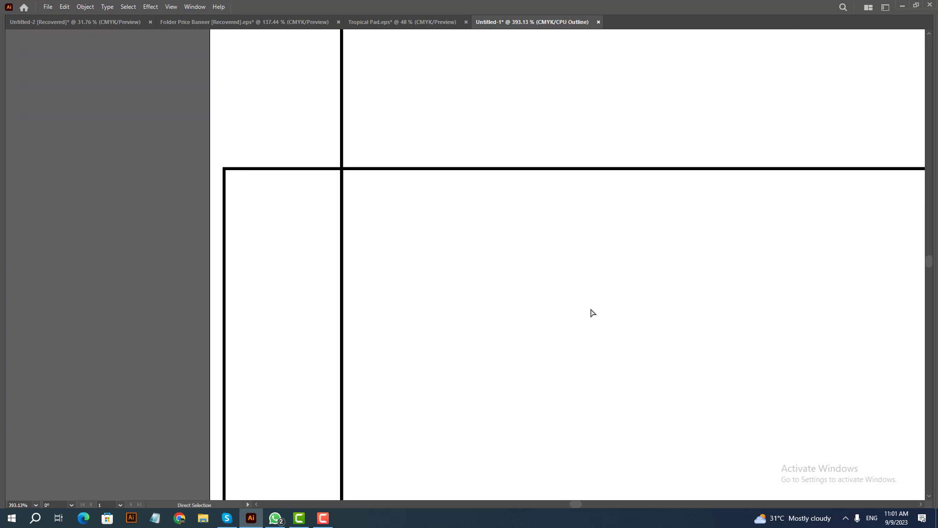
key("ctrl+e")
key("ctrl+alt+0")
scroll(591, 312, "down", 5)
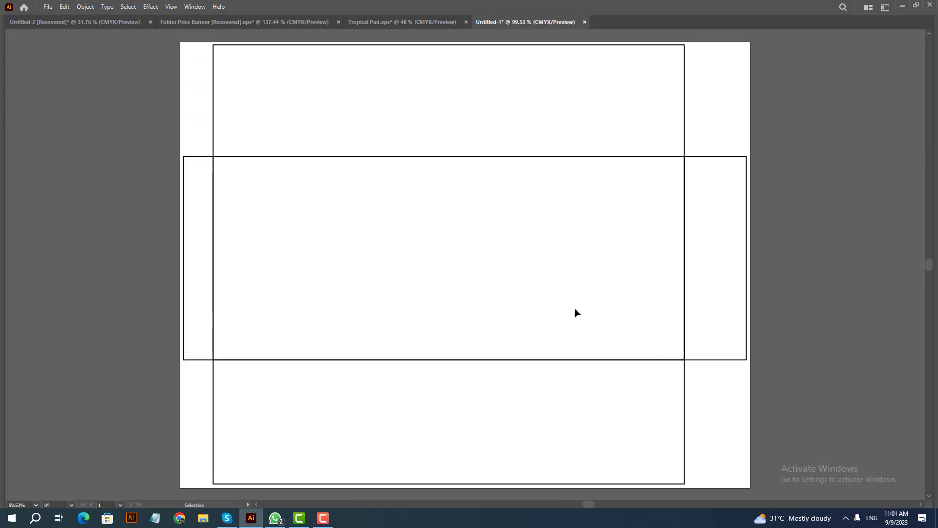
left_click(529, 360)
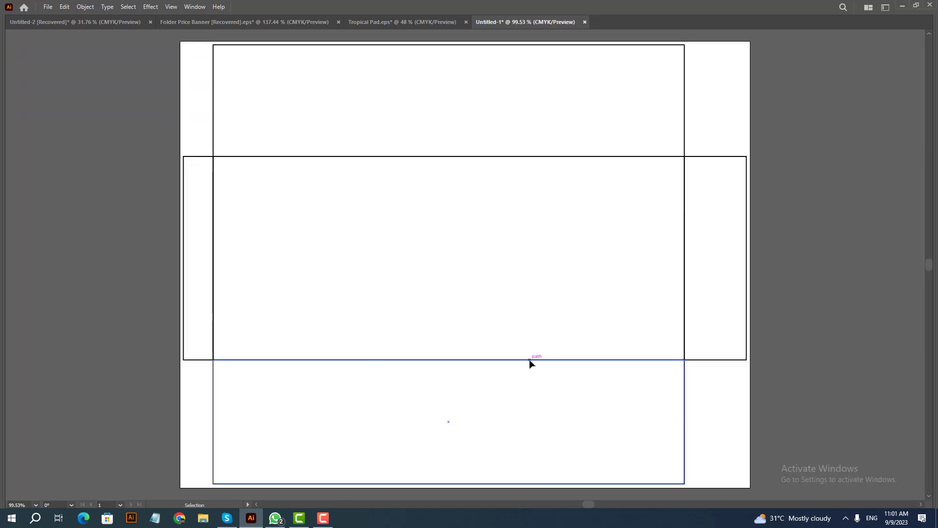
left_click(346, 299)
Offset the main panel's path by -0.5 in with Miter joins to create an inner margin rectangle.
left_click_drag(363, 212, 634, 330)
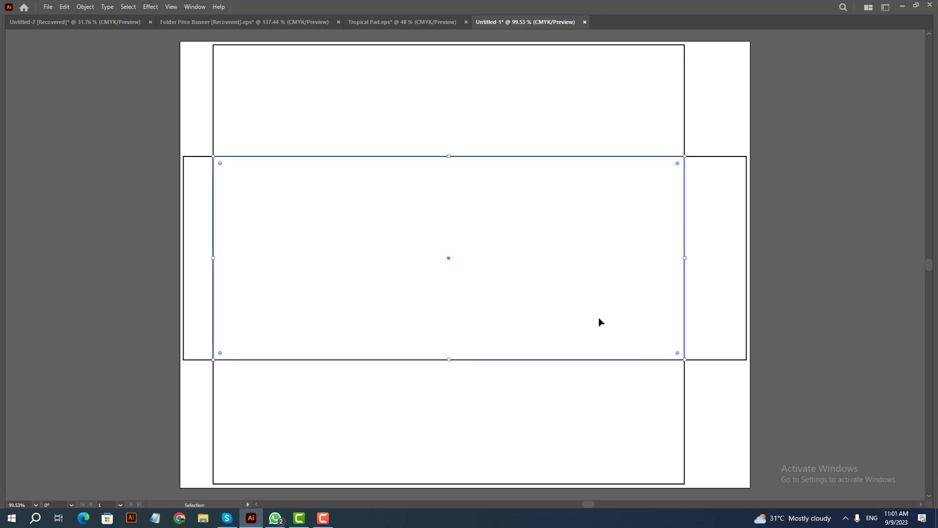
left_click(85, 6)
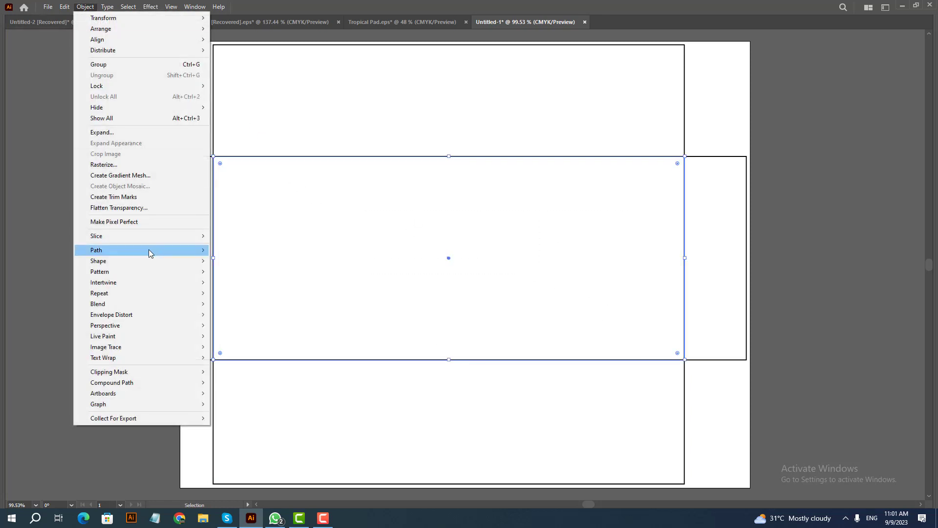
mouse_move(149, 253)
left_click(244, 287)
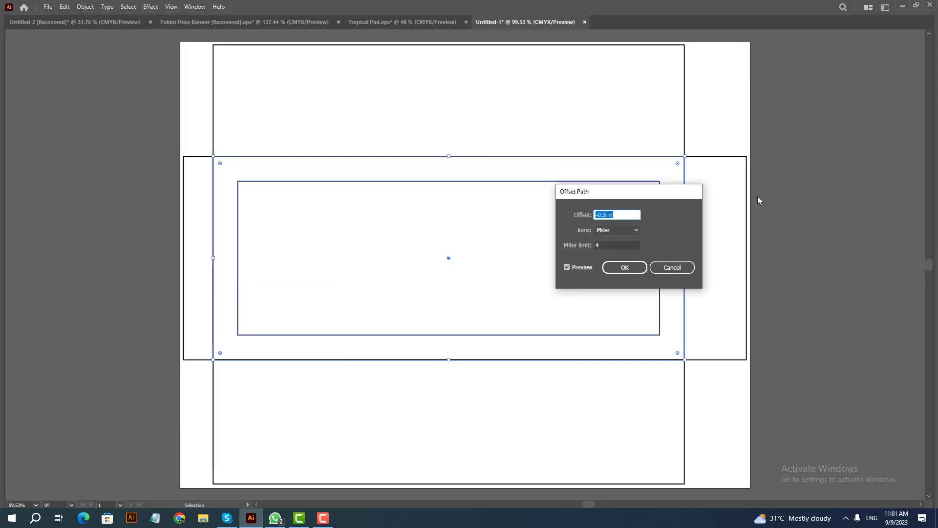
left_click(626, 270)
left_click(511, 293)
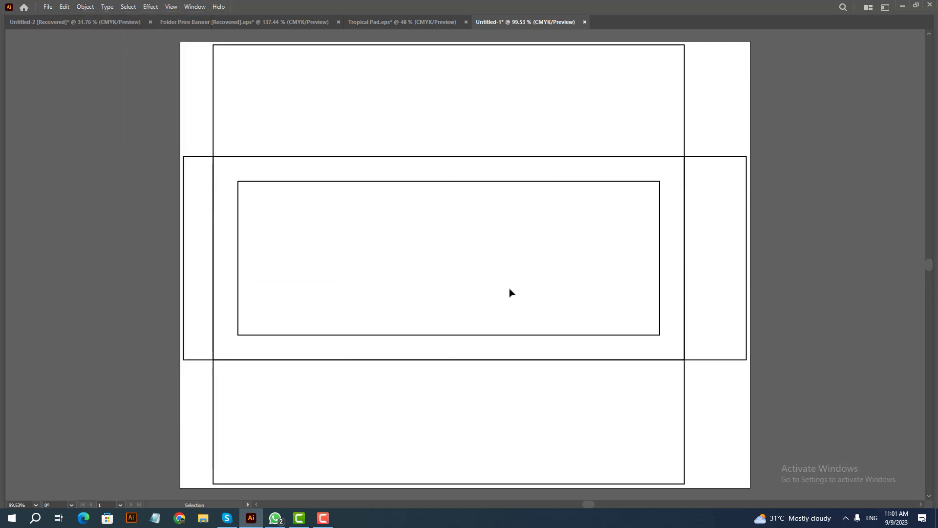
left_click_drag(514, 266, 585, 182)
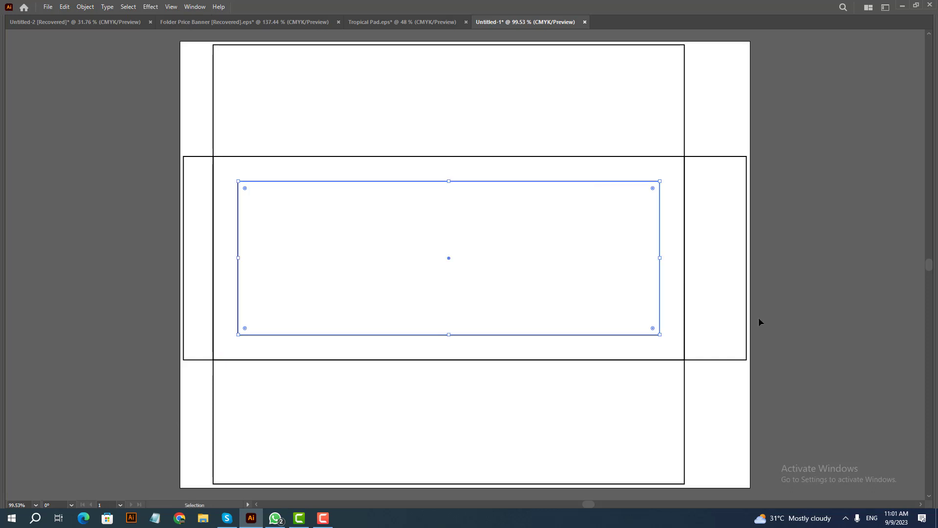
left_click(663, 278)
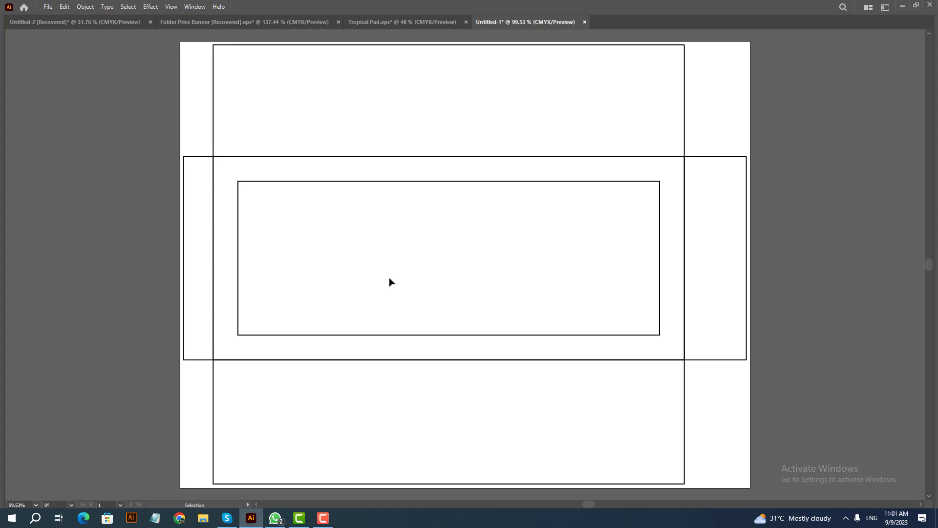
Swap the right flap's stroke for a fill and set the fill to C 75, M 100, Y 0, K 0.
left_click_drag(765, 128, 766, 129)
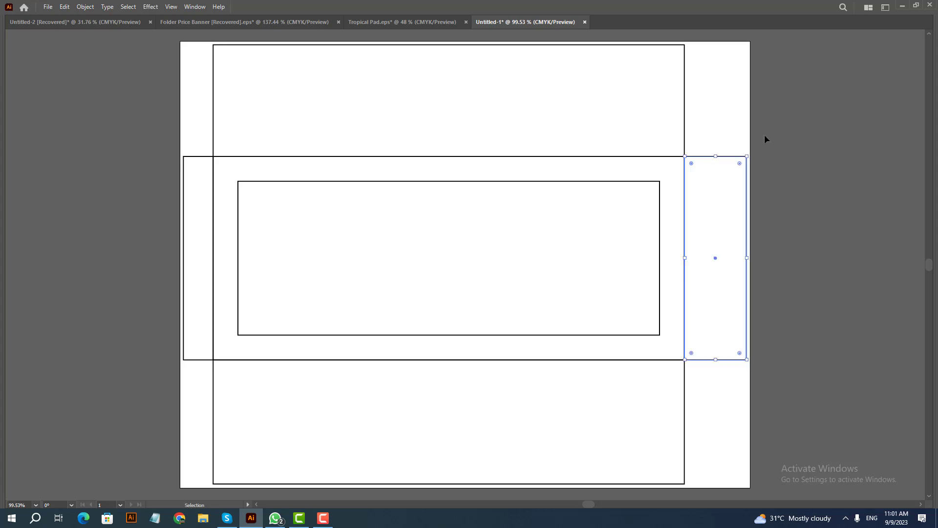
key("Tab")
left_click(695, 60)
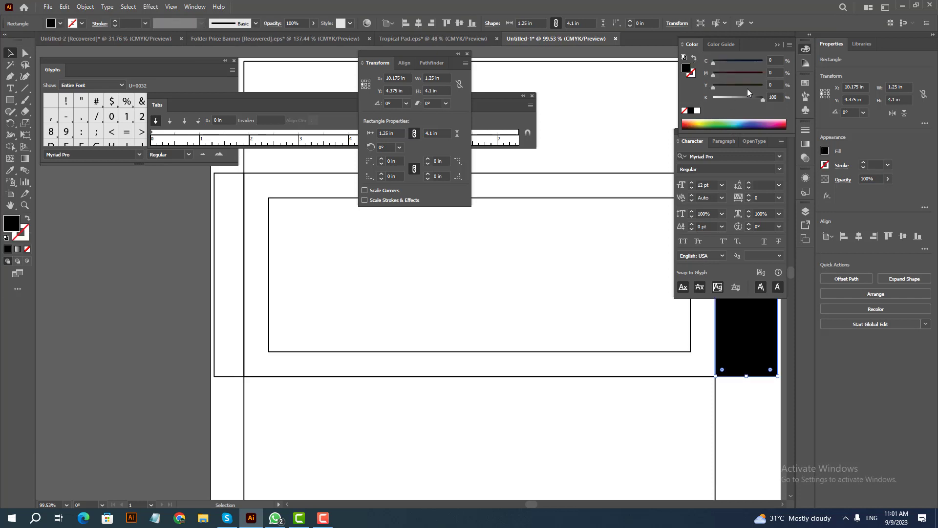
left_click(776, 61)
type("75")
key("Tab")
type("100")
key("Tab")
key("Tab")
type("0")
key("Return")
key("Tab")
left_click(697, 239)
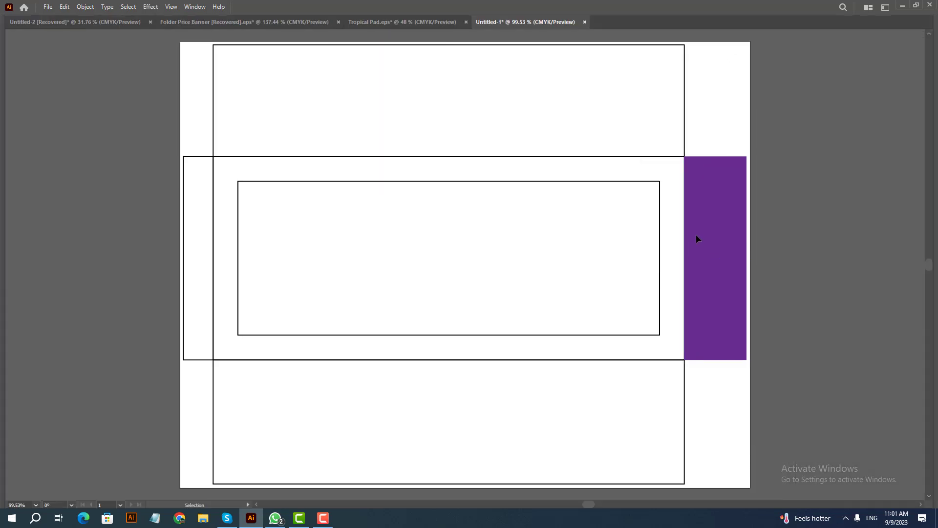
Place a copy of the purple right flap outside the artboard, to the right and level with the original.
key("Tab")
key("Tab")
left_click_drag(766, 314, 646, 310)
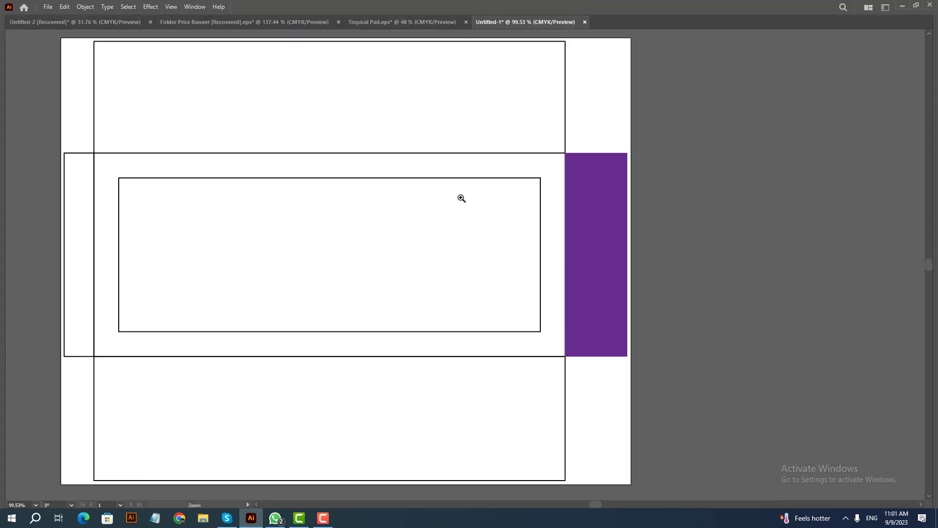
left_click_drag(514, 192, 716, 212)
key("a")
left_click_drag(584, 121, 342, 126)
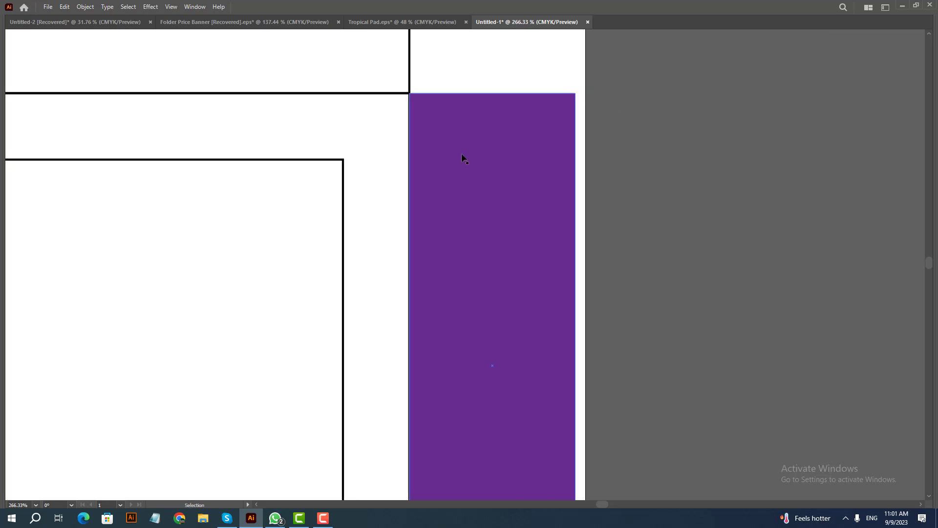
key("ctrl+minus")
key("ctrl+minus")
key("ctrl+space")
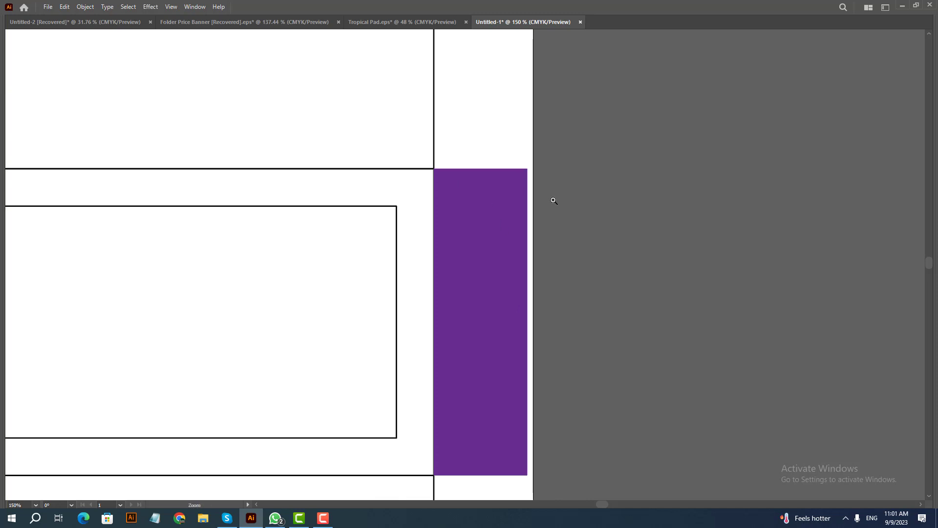
left_click_drag(553, 201, 625, 217)
key("v")
left_click_drag(442, 289, 697, 310)
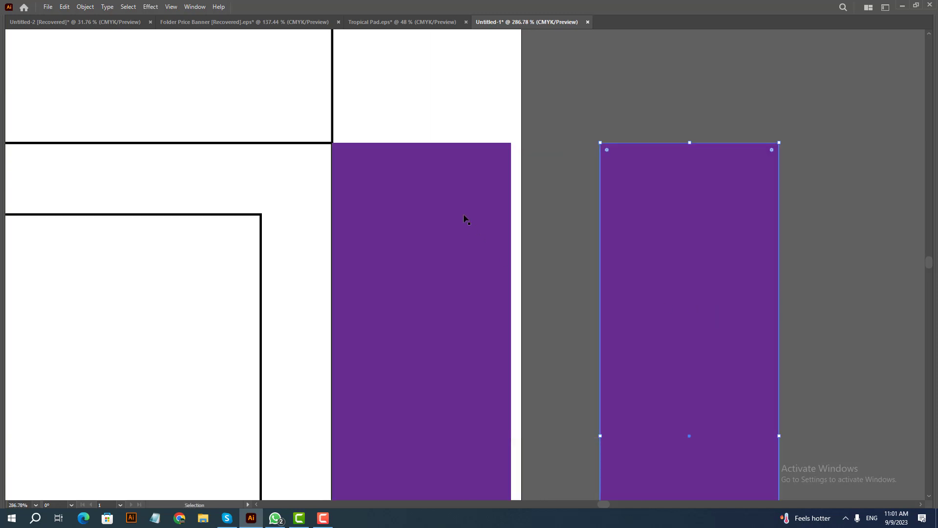
Lower the upper outer corner of the purple right flap on the artboard so its top edge slants inward from the main panel.
left_click(442, 119)
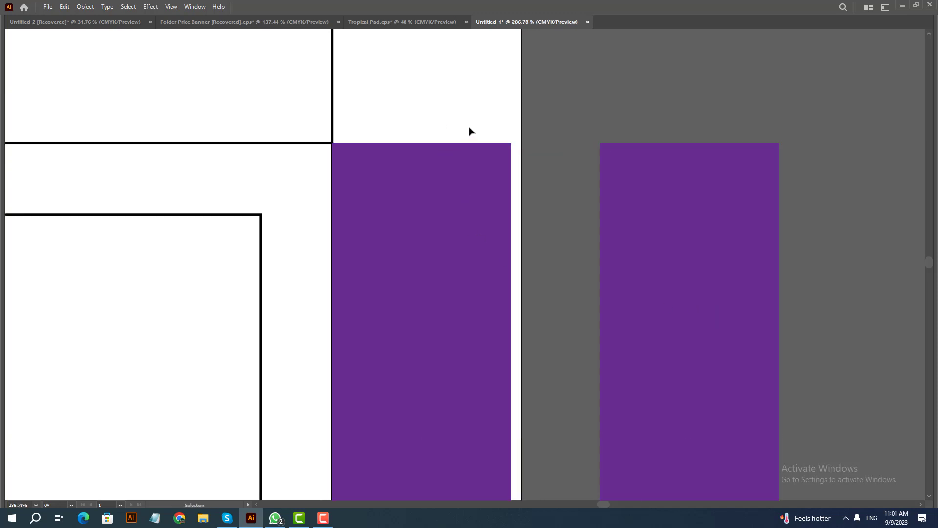
left_click_drag(469, 130, 512, 164)
key("a")
key("ctrl+shift+a")
key("ctrl+1")
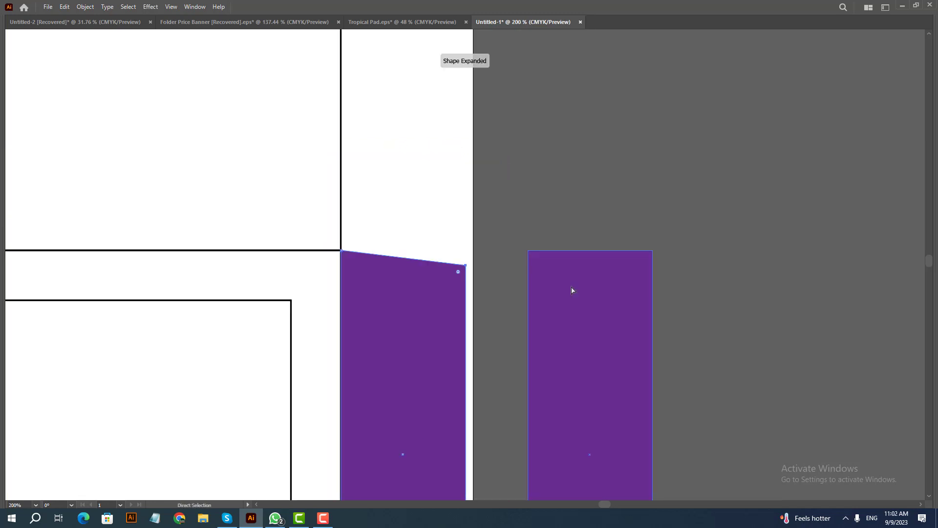
Raise the lower outer corner of the purple right flap so its bottom edge slants to match the top edge.
left_click_drag(450, 247, 433, 137)
left_click_drag(500, 400, 741, 368)
left_click_drag(306, 307, 576, 521)
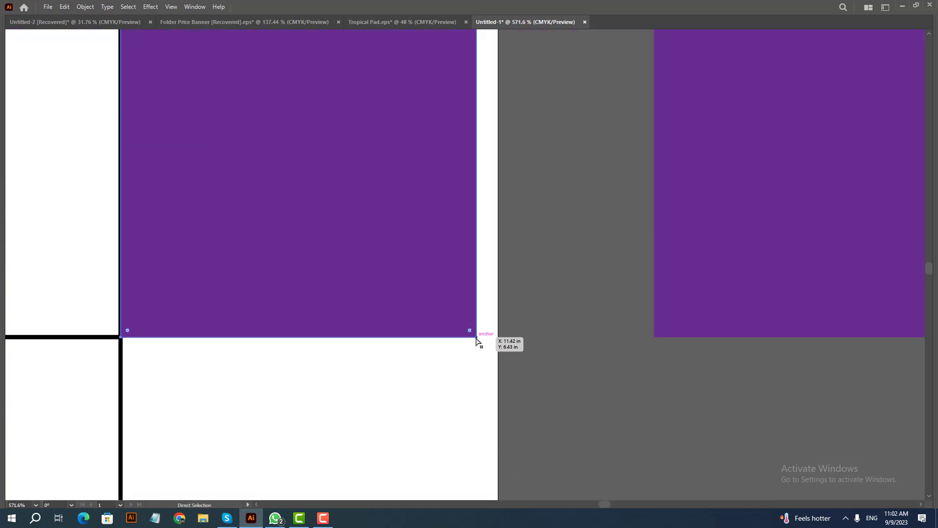
left_click_drag(476, 337, 479, 297)
key("ctrl+z")
key("ctrl+0")
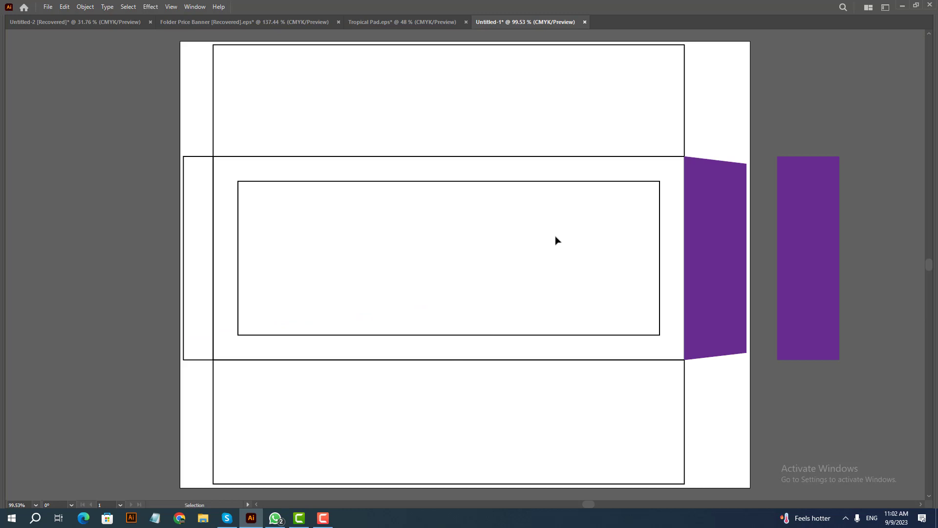
Lower the upper outer corner of the left flap so its top edge slants down away from the main panel.
left_click_drag(157, 154, 360, 216)
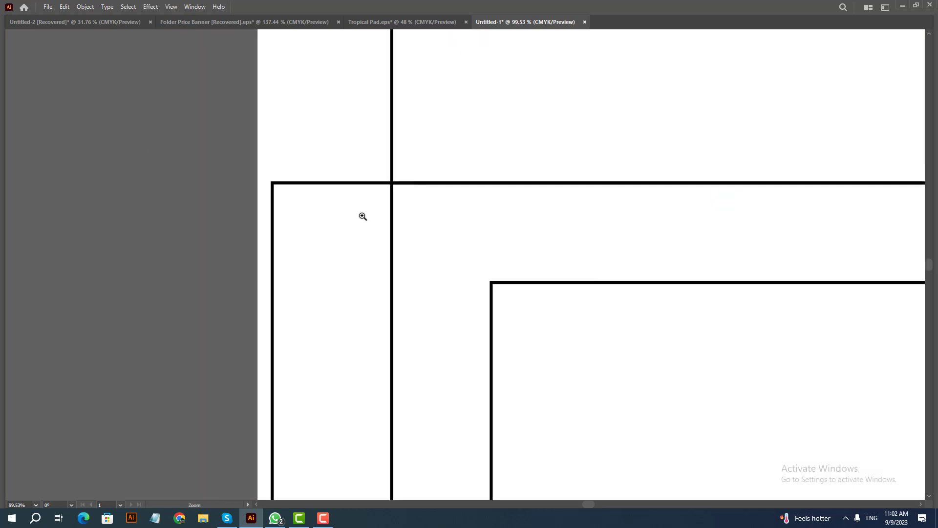
key("Tab")
key("i")
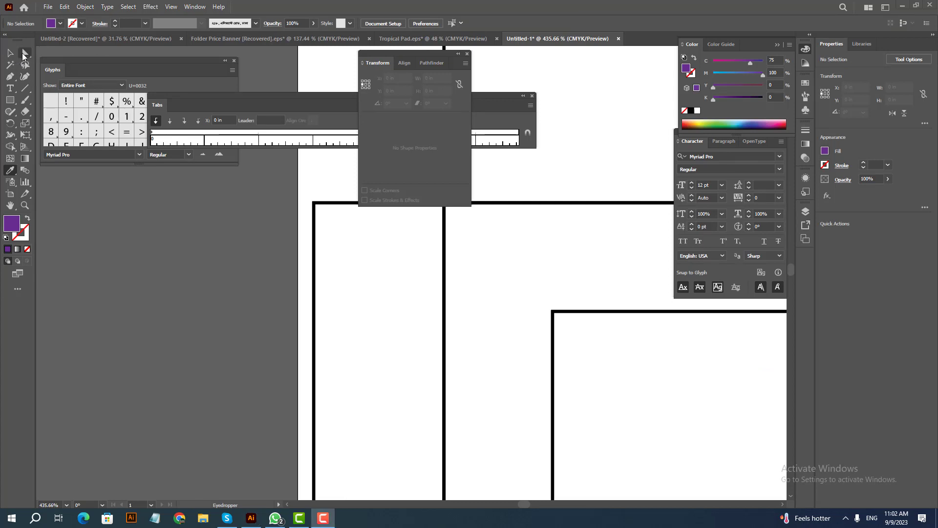
left_click(23, 53)
left_click_drag(327, 214, 332, 215)
key("Tab")
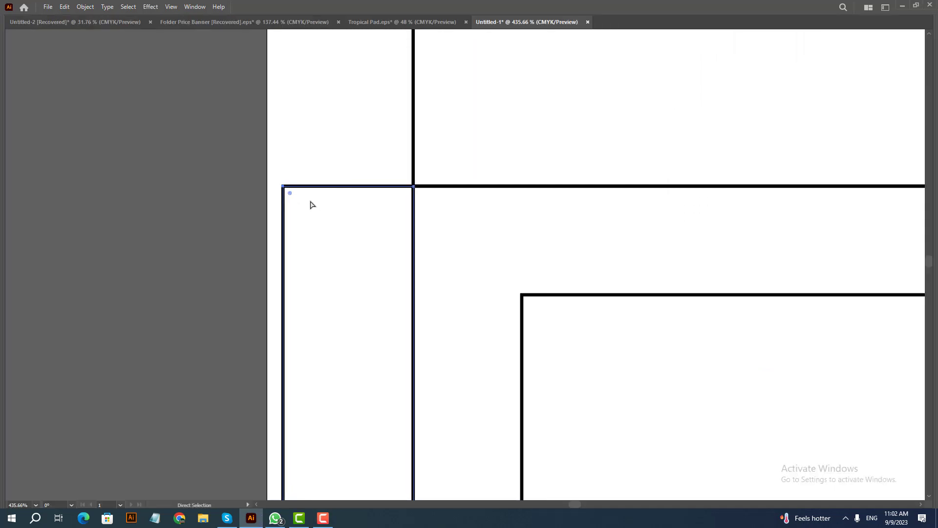
left_click_drag(286, 190, 279, 221)
key("z")
key("ctrl+0")
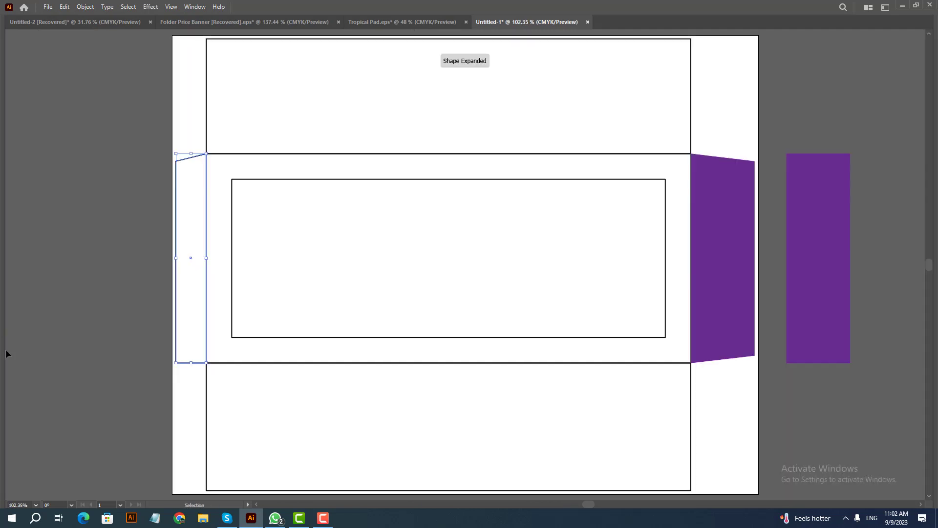
Raise the lower outer corner of the left flap so its bottom edge slants to mirror the top edge.
left_click_drag(173, 380, 435, 342)
key("v")
key("a")
left_click_drag(173, 310, 198, 245)
key("v")
key("ctrl+z")
left_click(165, 332)
left_click(298, 323)
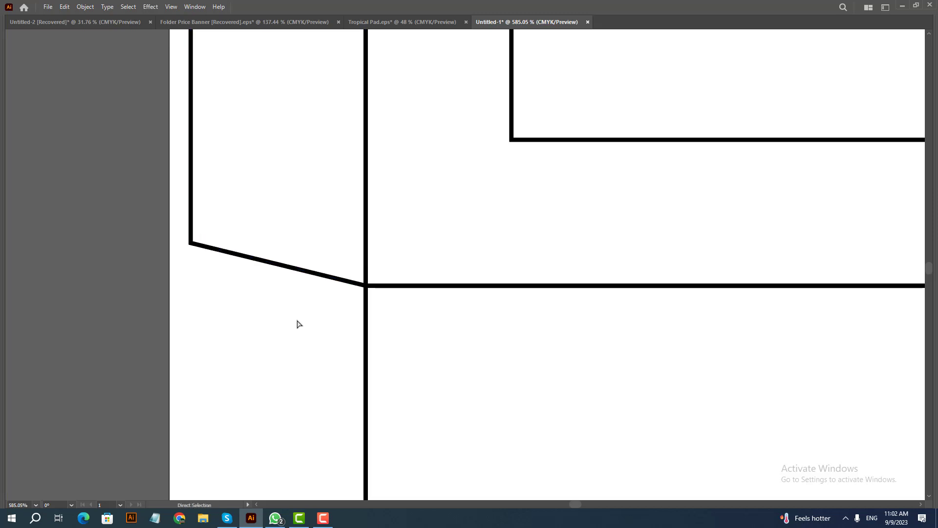
key("ctrl+0")
Swap the stroke of the 9.5 × 4.1 in main panel for a fill.
key("F6")
key("Tab")
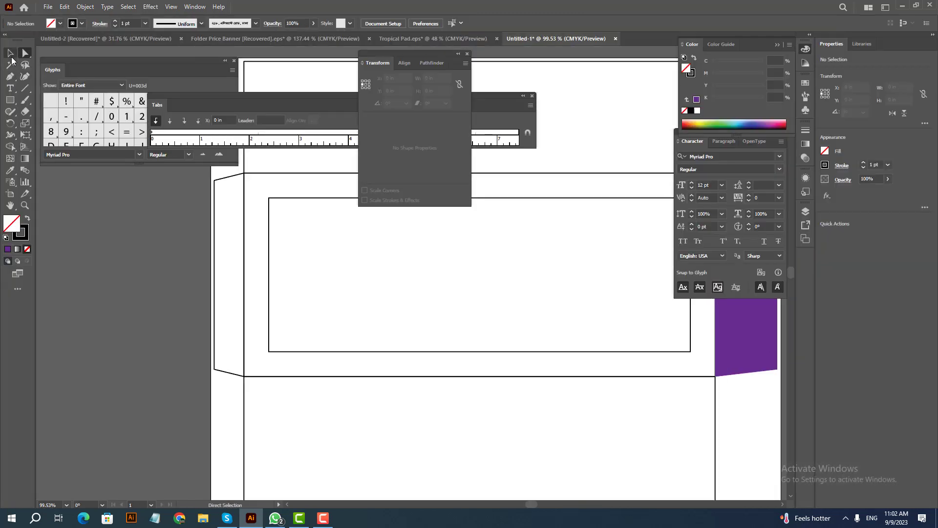
key("Tab")
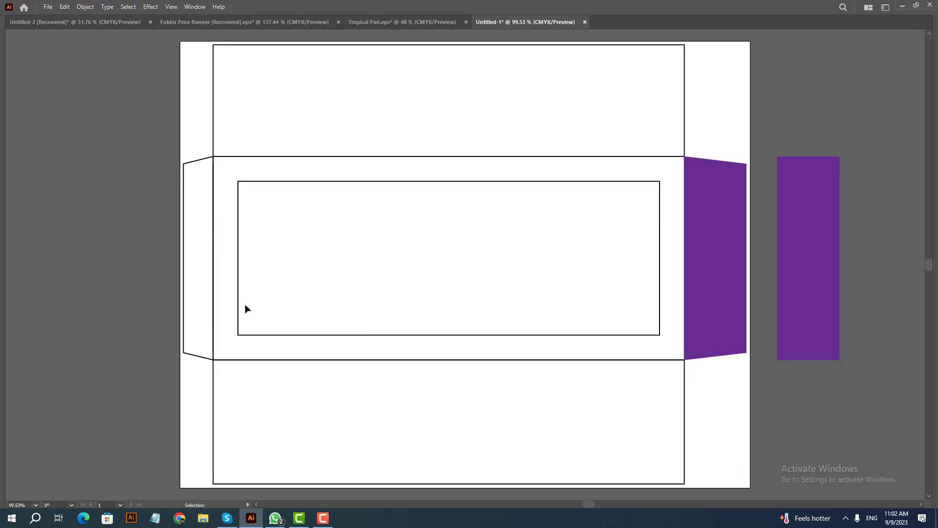
key("ctrl+minus")
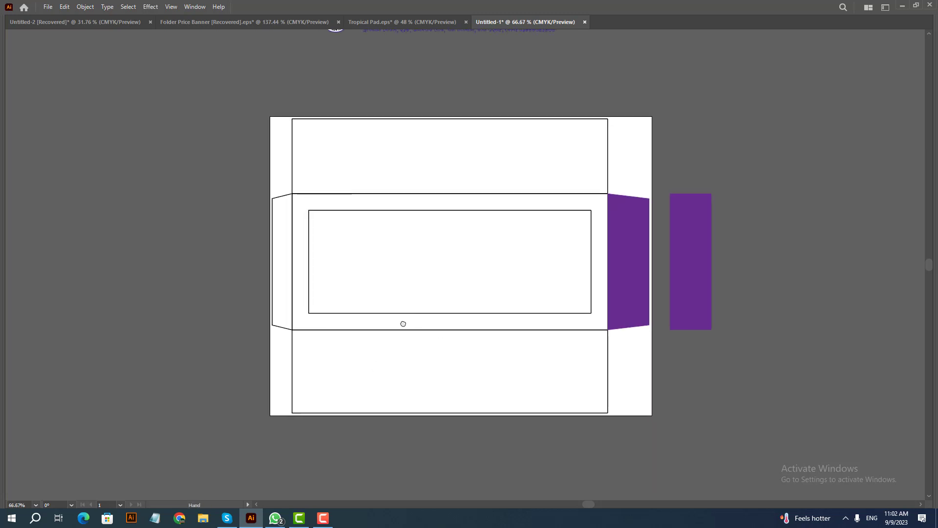
left_click_drag(404, 324, 361, 335)
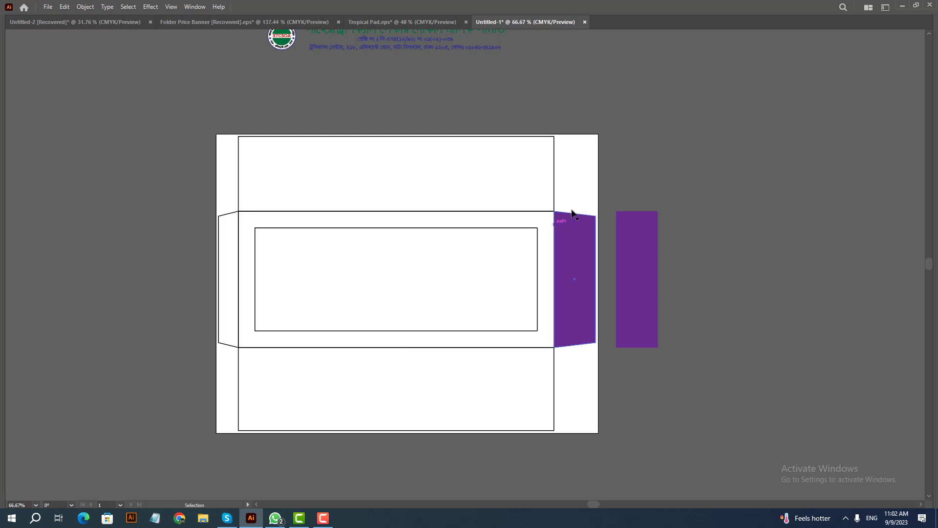
left_click_drag(547, 224, 386, 293)
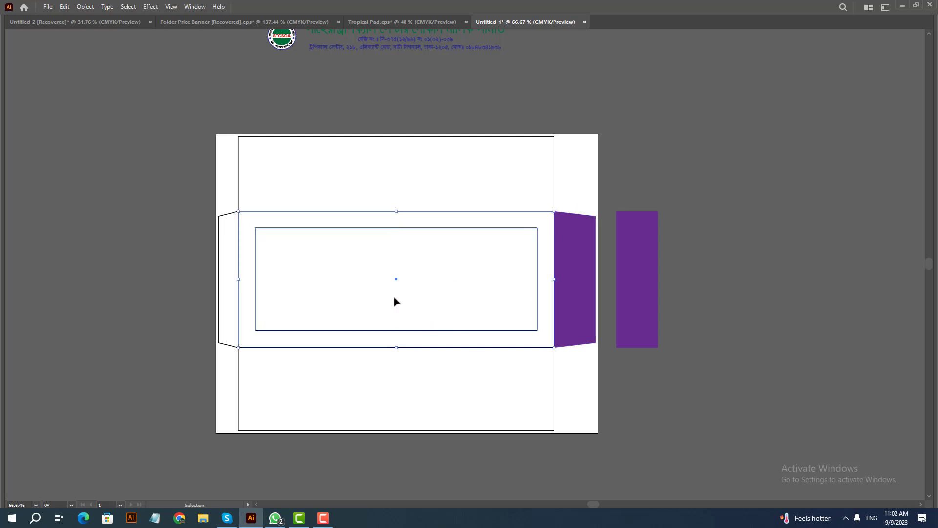
left_click(426, 237)
key("Tab")
key("Tab")
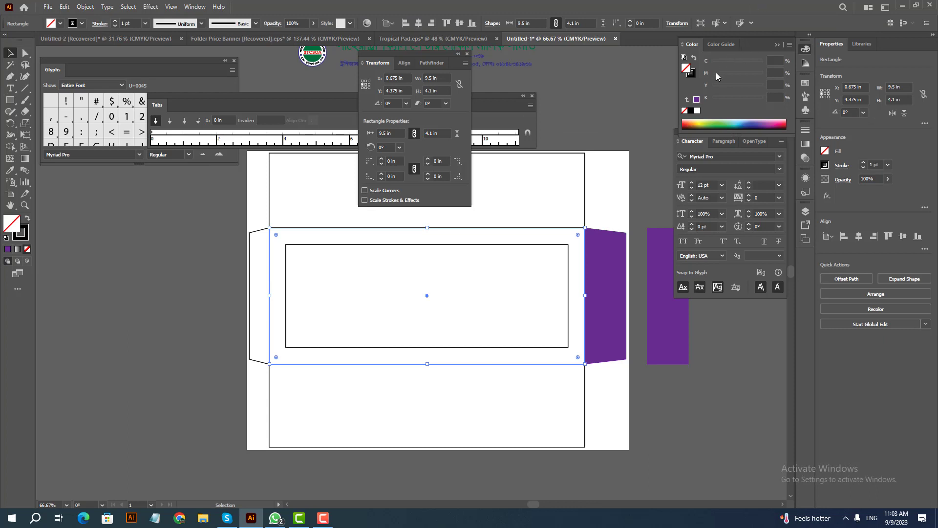
left_click(694, 59)
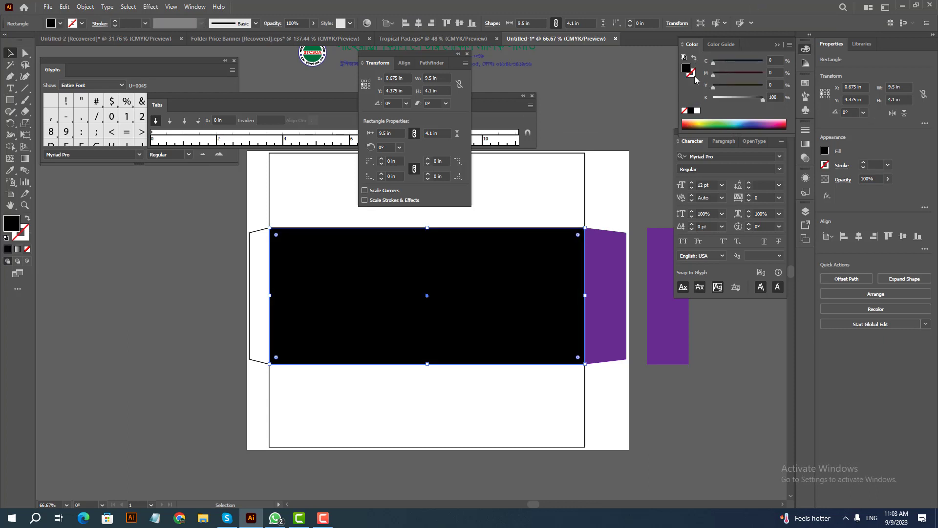
Set the main panel's fill to C 25, M 0, Y 50, K 0.
left_click(781, 60)
type("25")
key("Tab")
key("Tab")
type("50")
key("Tab")
type("0")
key("Return")
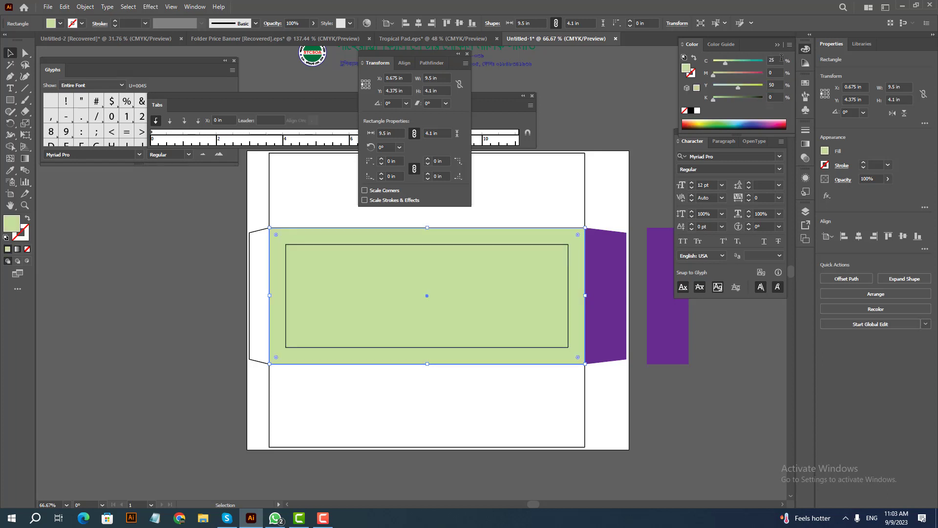
Set the yellow value of the main panel's fill to 35.
left_click(777, 61)
key("Tab")
key("Tab")
type("35")
key("Return")
Set the yellow value of the main panel's fill to 25 and deselect the panel.
left_click(770, 62)
key("Tab")
key("Tab")
type("25")
key("Return")
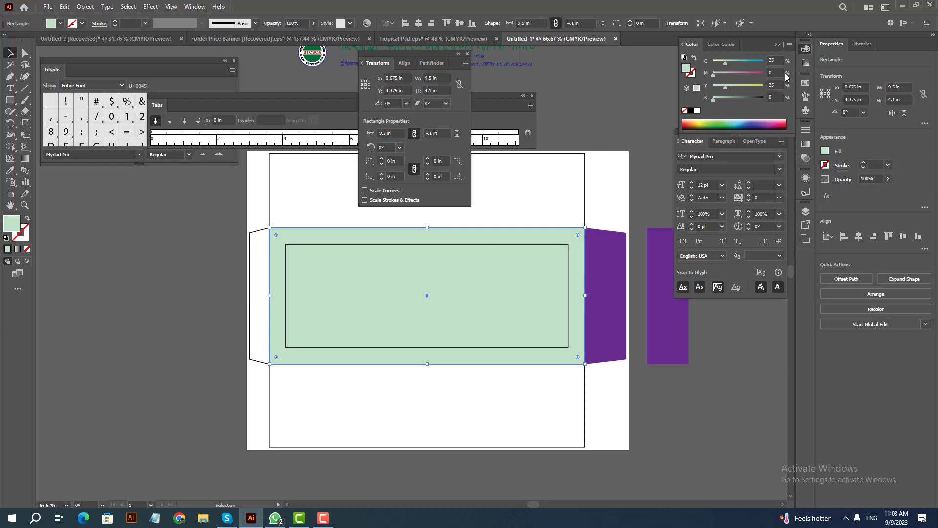
left_click(369, 393)
key("Tab")
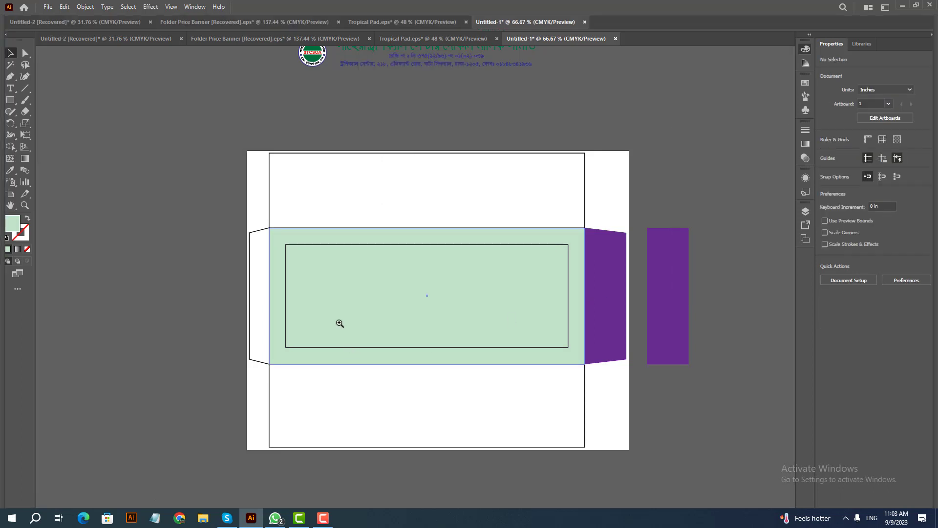
mouse_move(321, 294)
left_mouse_down()
mouse_move(343, 300)
mouse_move(323, 303)
left_mouse_up()
left_click_drag(424, 433, 424, 431)
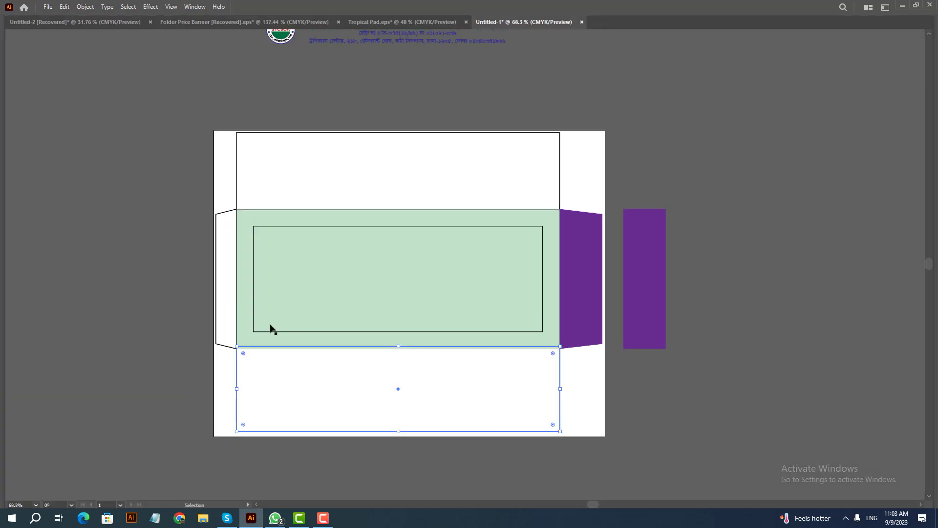
left_click(299, 314)
key("ctrl+z")
Duplicate the green main panel in place and narrow the copy from its left edge, trying 1.5 in and settling on 2 in wide.
left_click(287, 272)
key("a")
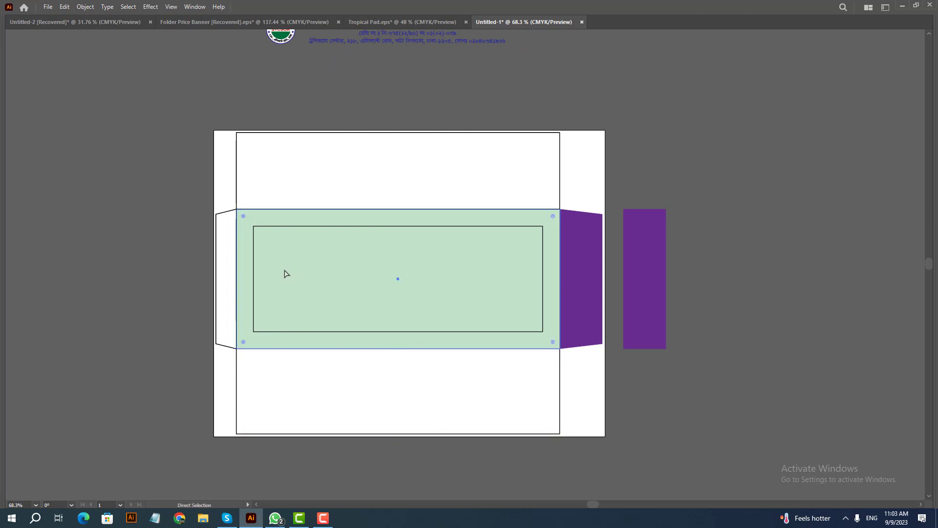
key("v")
key("Tab")
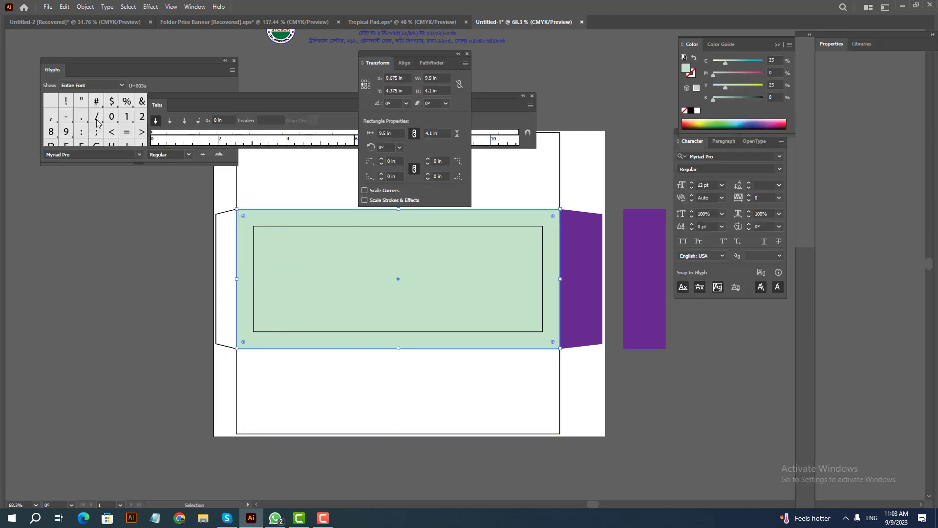
left_click(440, 78)
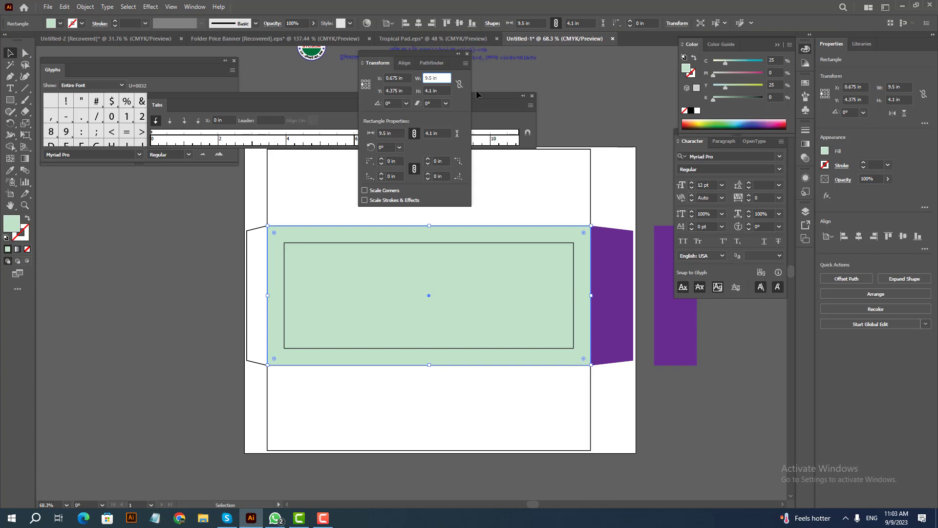
type("1.5")
key("Return")
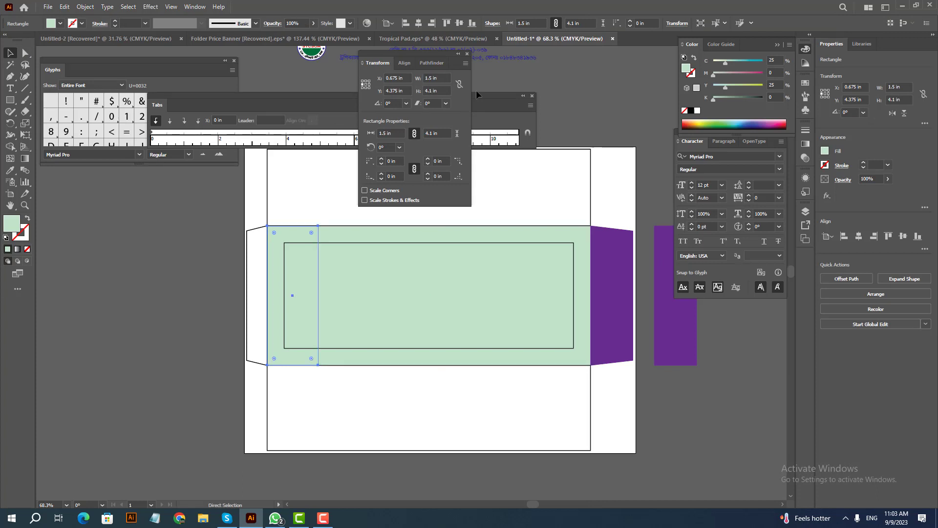
key("v")
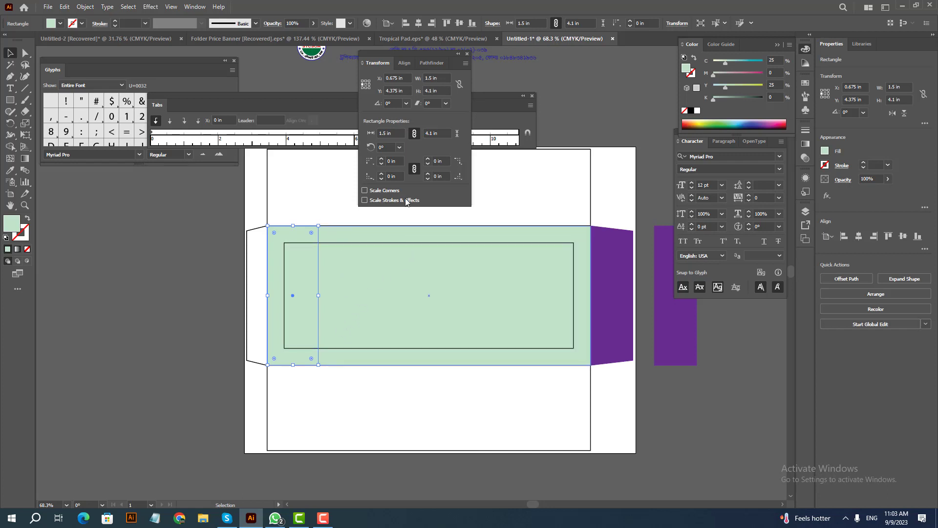
left_click(427, 78)
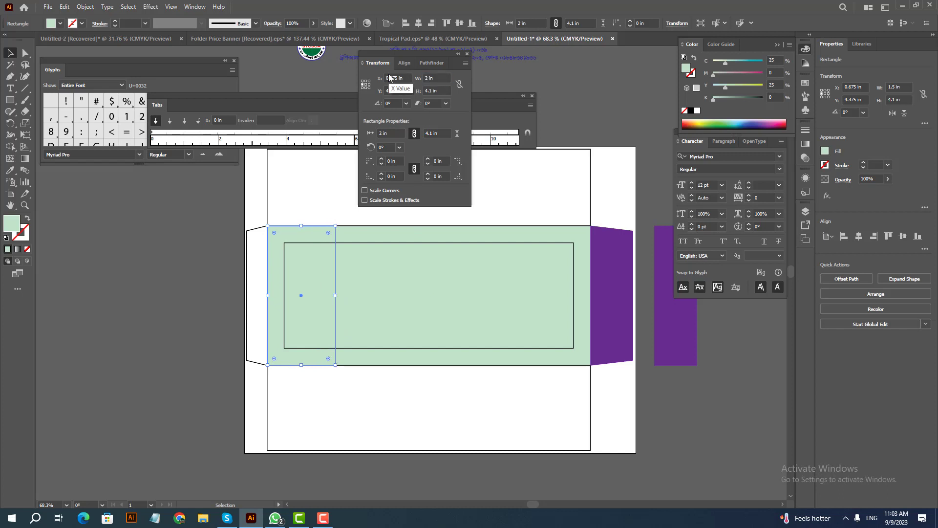
Delete the full-width green panel behind the narrow green strip.
left_click(337, 389)
left_click(347, 314)
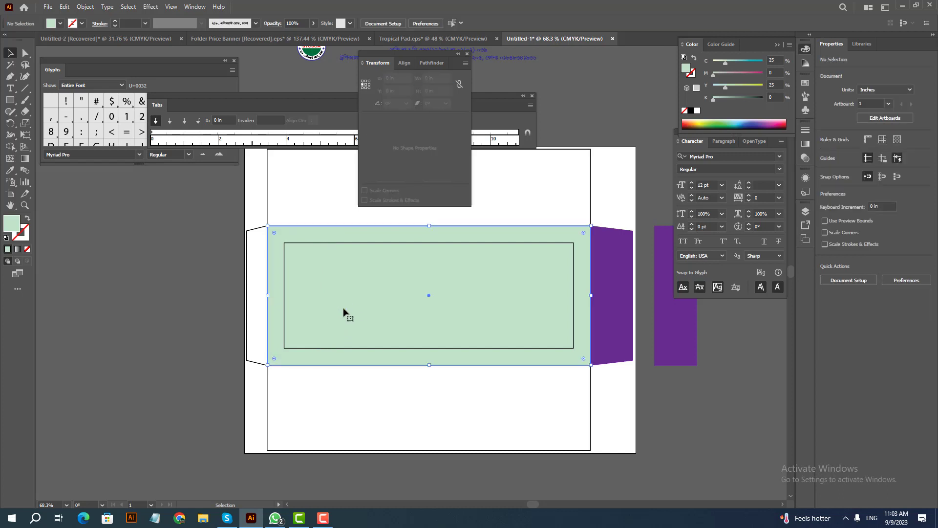
key("Delete")
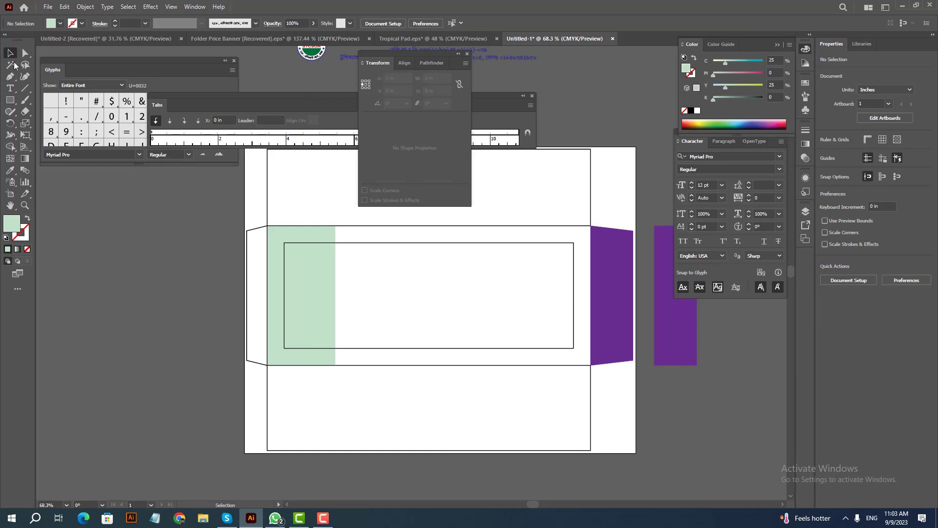